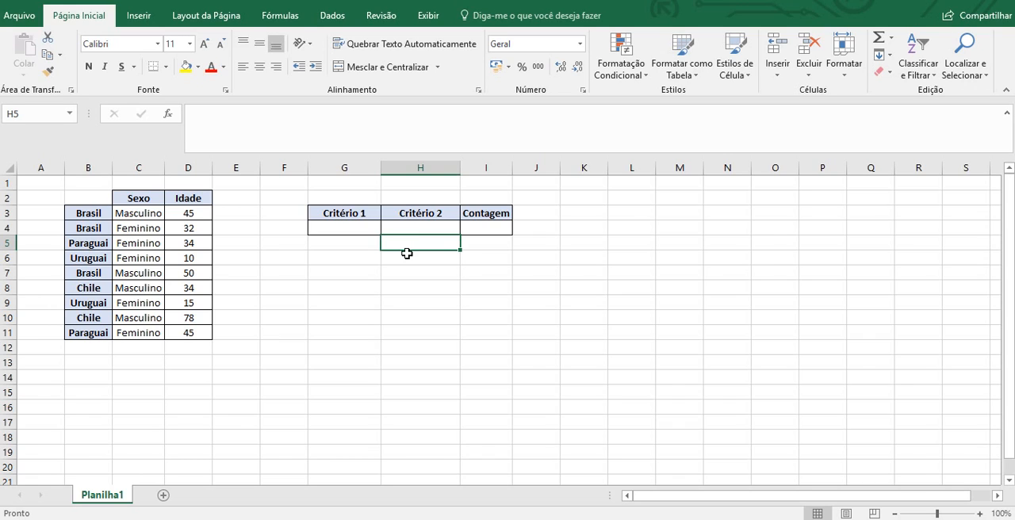
{"action": "key", "text": "Up"}
{"action": "key", "text": "Up"}
{"action": "key", "text": "Left"}
{"action": "key", "text": "Left"}
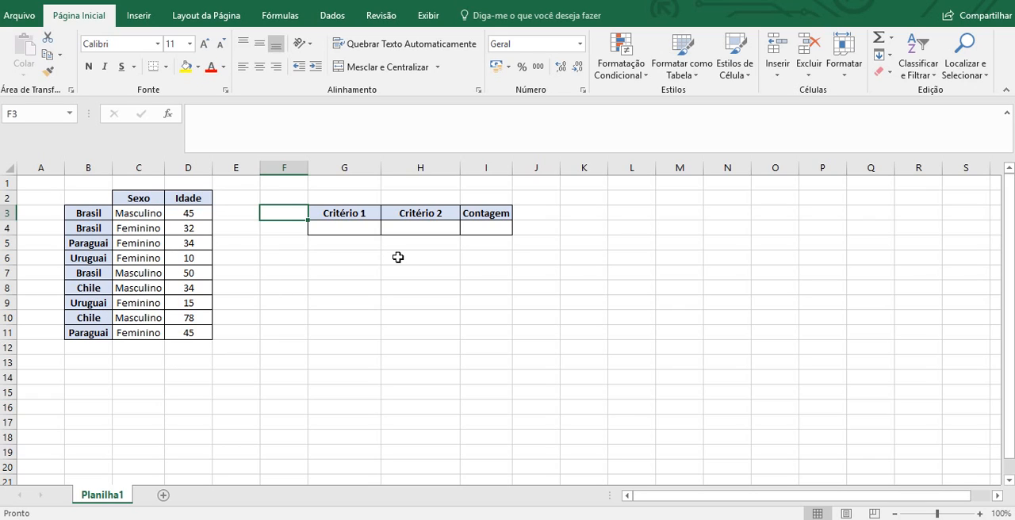
{"action": "left_click", "coordinate": [333, 240]}
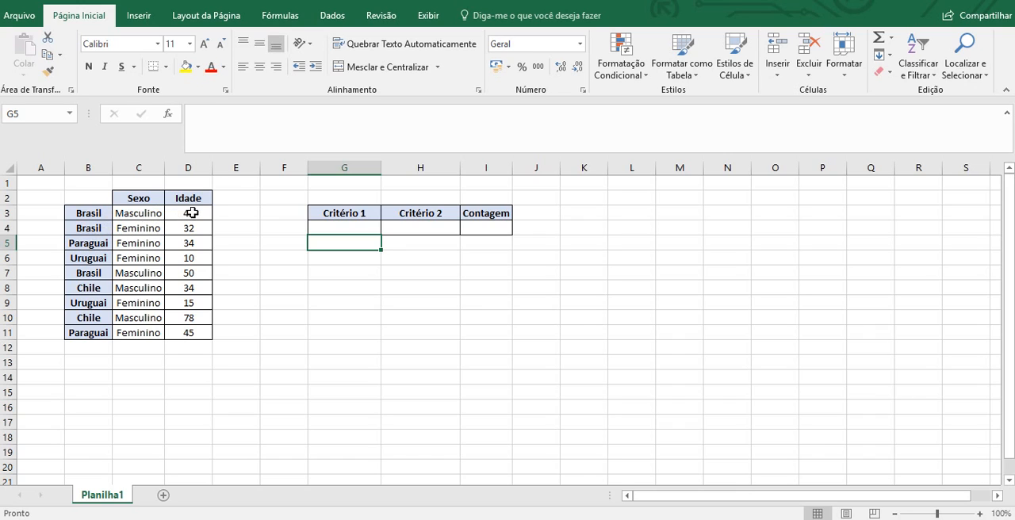
{"action": "left_click", "coordinate": [250, 256]}
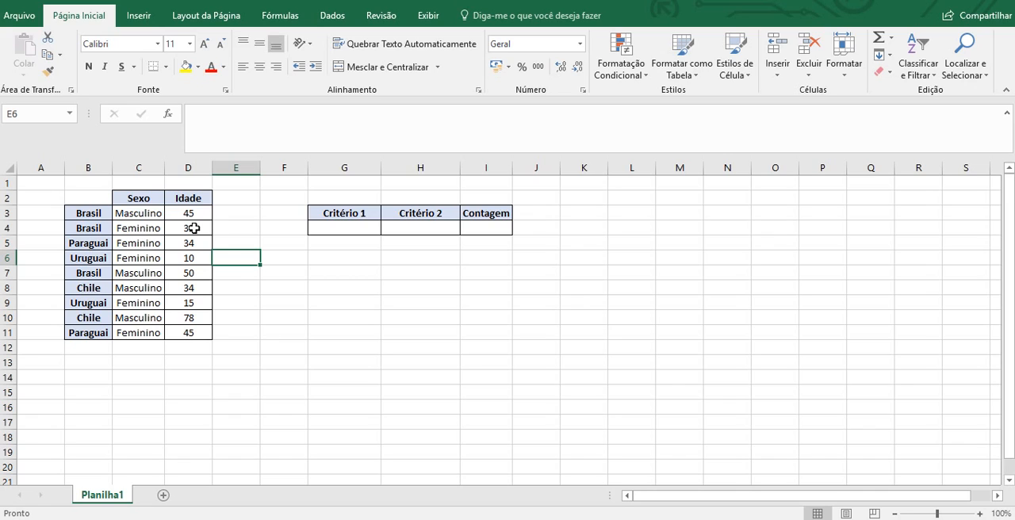
- Enter =CONT.SES(B3:B11;"Brasil") in the Contagem cell I4 and check it against the Brasil cells in column B
{"action": "left_click", "coordinate": [486, 228]}
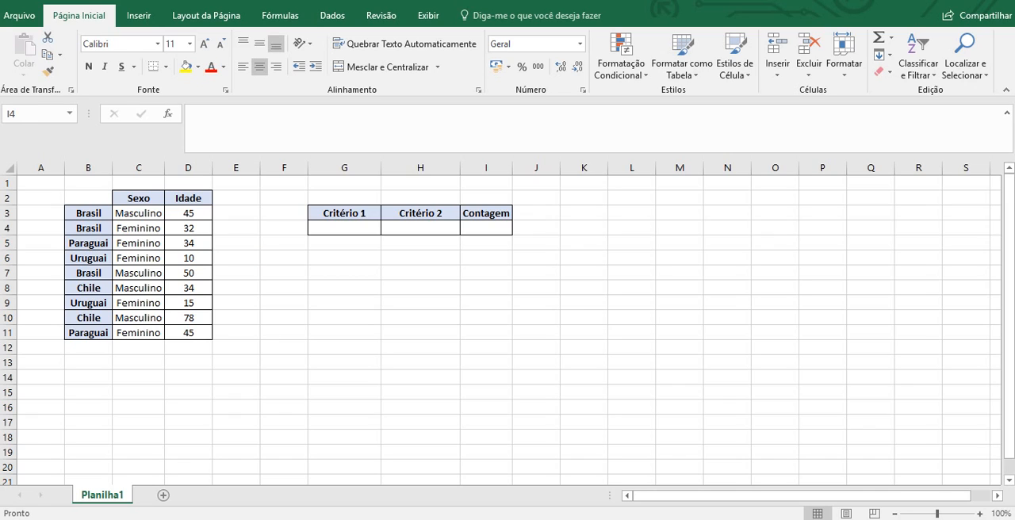
{"action": "left_click", "coordinate": [494, 224]}
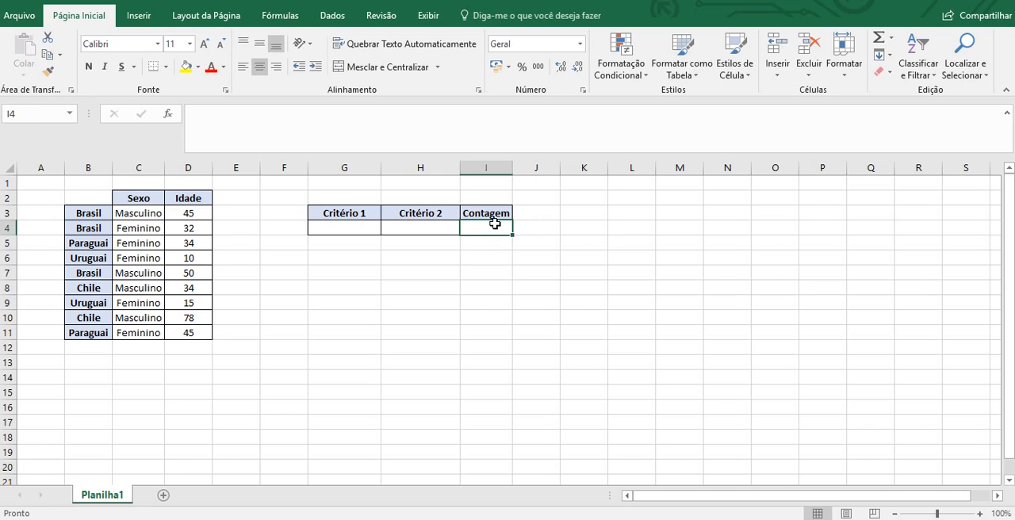
{"action": "type", "text": "="}
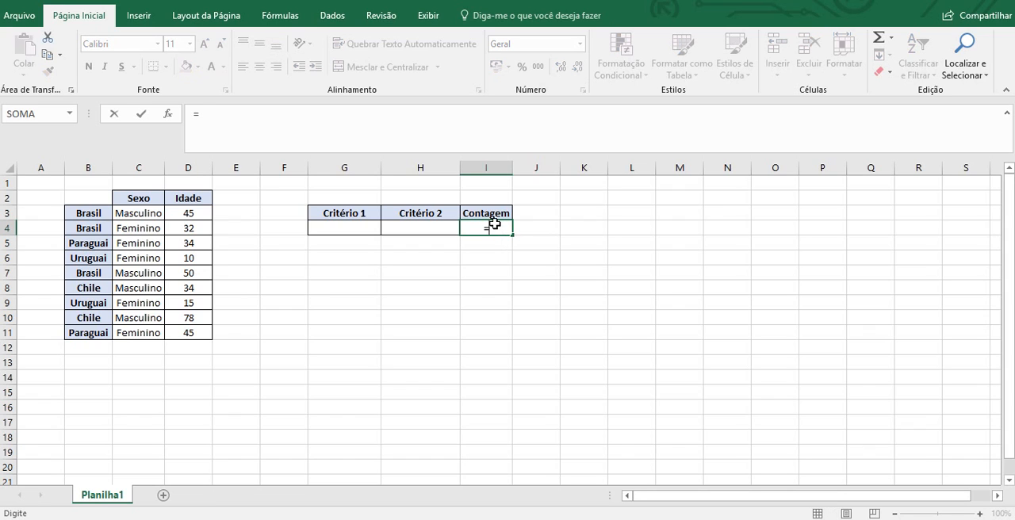
{"action": "type", "text": "cont.ses("}
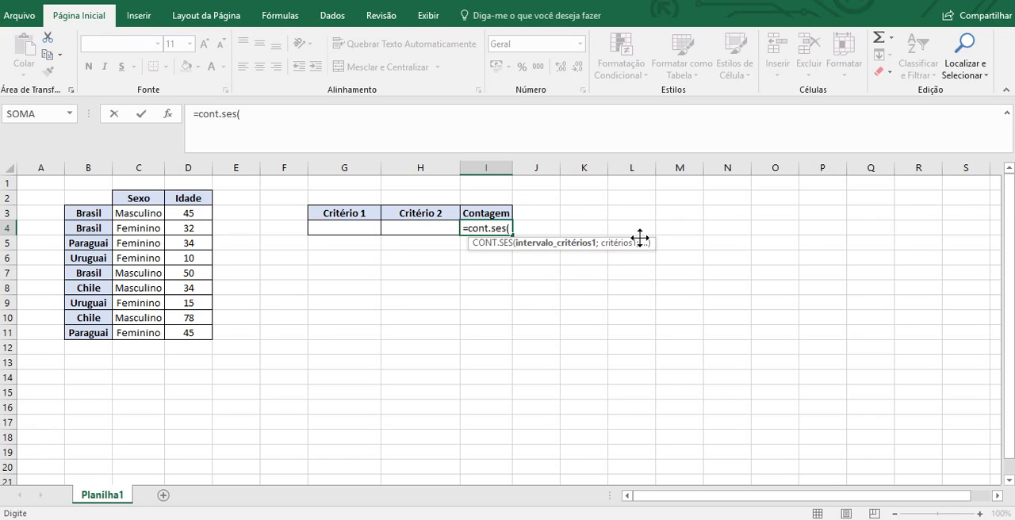
{"action": "type", "text": ";;"}
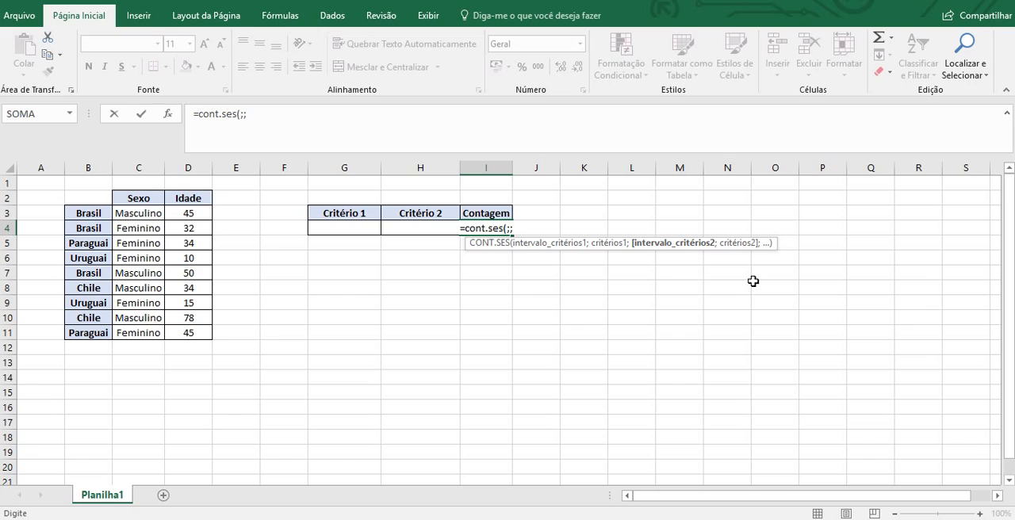
{"action": "key", "text": "BackSpace"}
{"action": "key", "text": "BackSpace"}
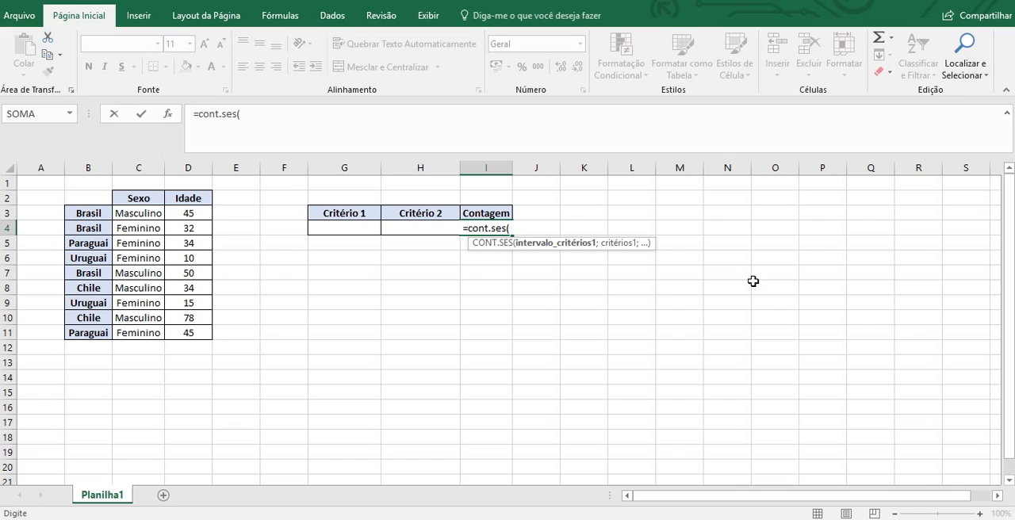
{"action": "left_click", "coordinate": [107, 213]}
{"action": "left_click_drag", "start_coordinate": [106, 214], "coordinate": [88, 334]}
{"action": "type", "text": ";"}
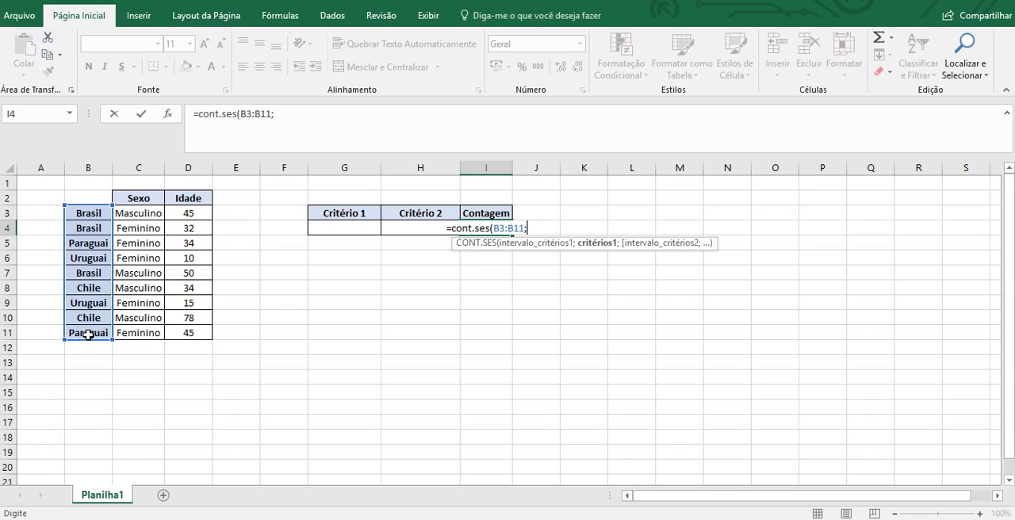
{"action": "type", "text": "\""}
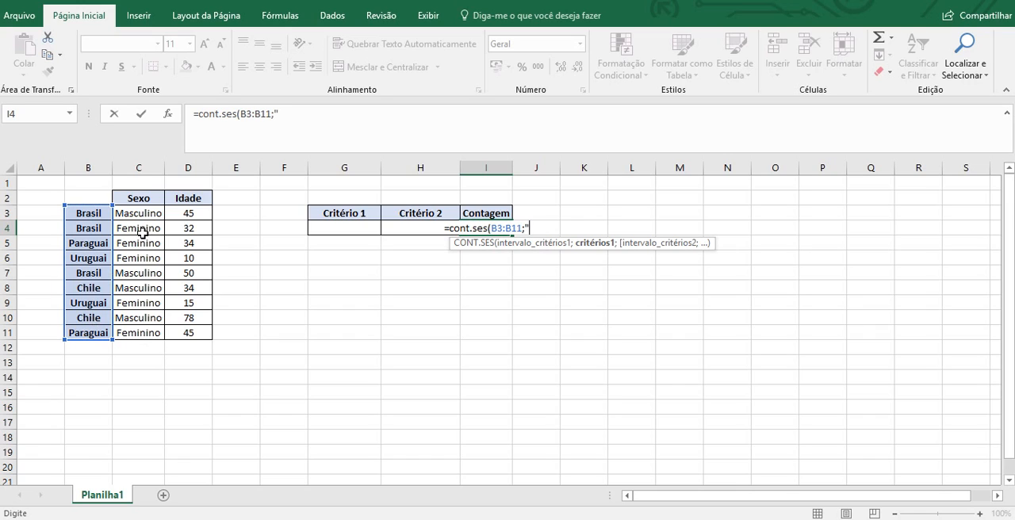
{"action": "type", "text": "Bra"}
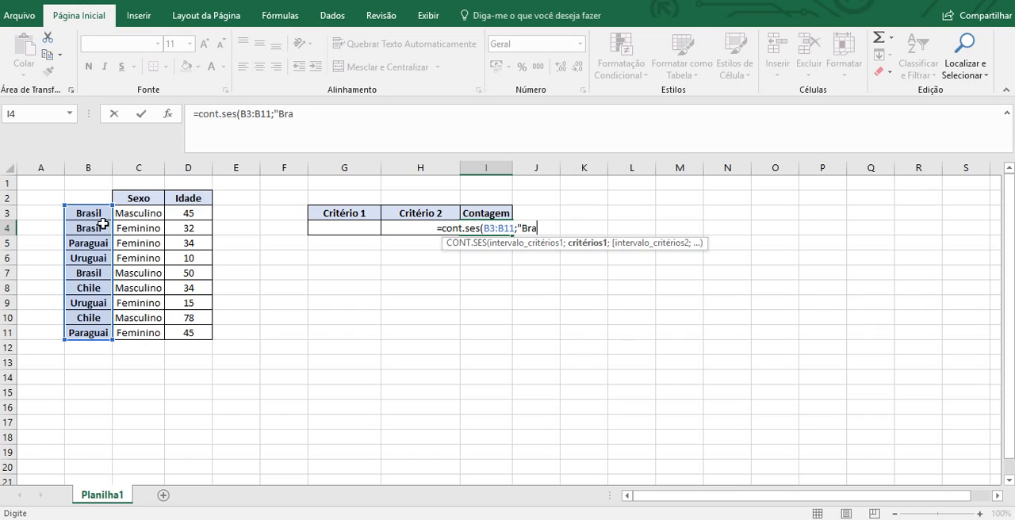
{"action": "type", "text": "sil\")"}
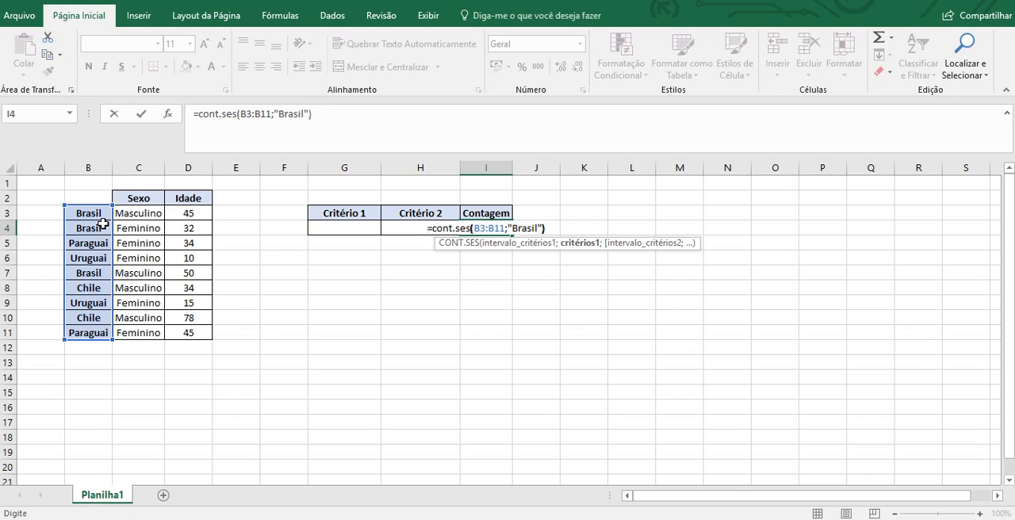
{"action": "key", "text": "Return"}
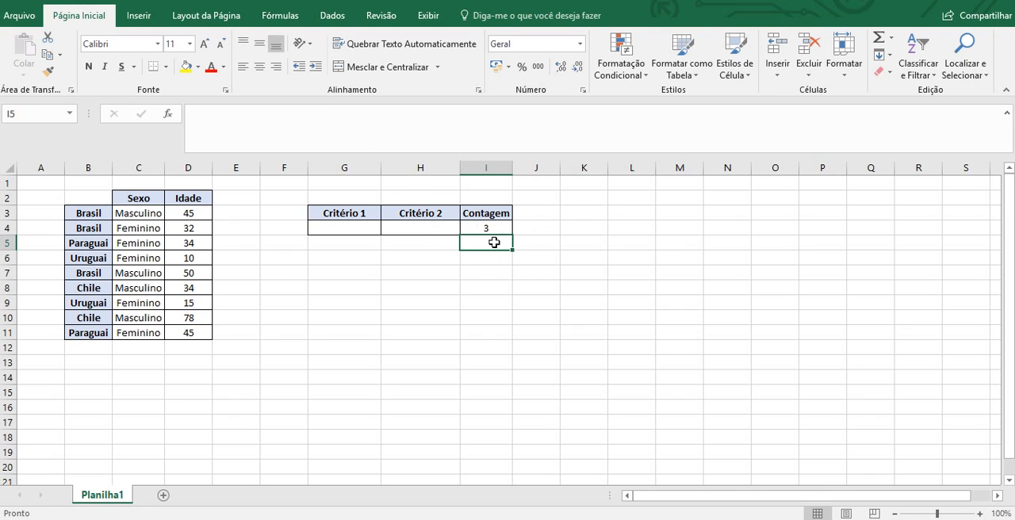
{"action": "left_click_drag", "start_coordinate": [91, 213], "coordinate": [94, 225]}
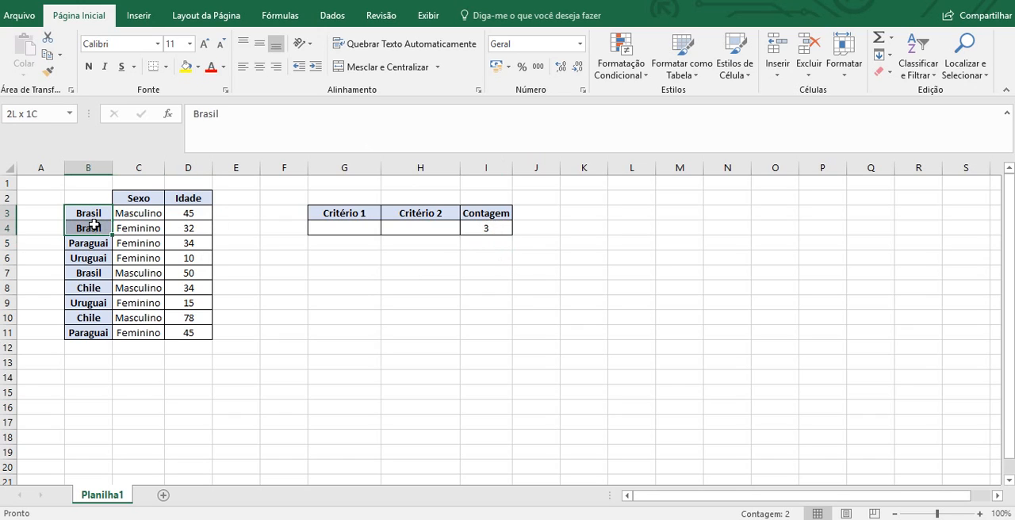
{"action": "left_click", "coordinate": [94, 274], "text": "ctrl"}
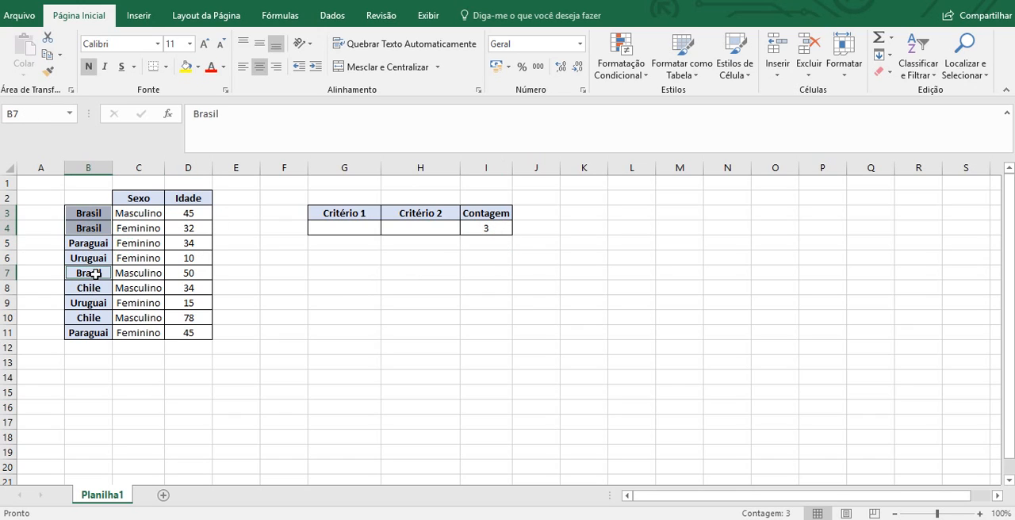
- Add the range C3:C11 with the criterion "Feminino" to the CONT.SES formula in I4 and check it against table row 4
{"action": "left_click", "coordinate": [497, 225]}
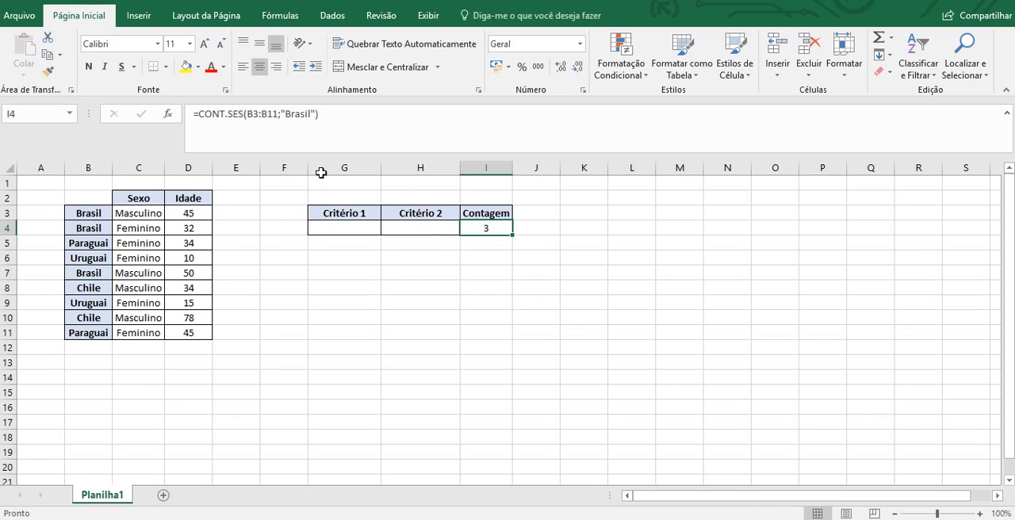
{"action": "left_click", "coordinate": [317, 115]}
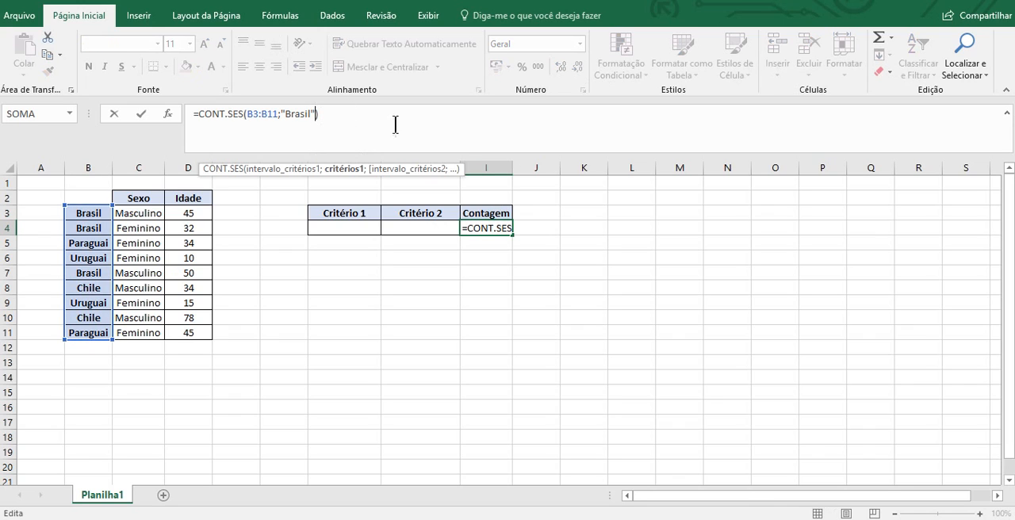
{"action": "type", "text": ";"}
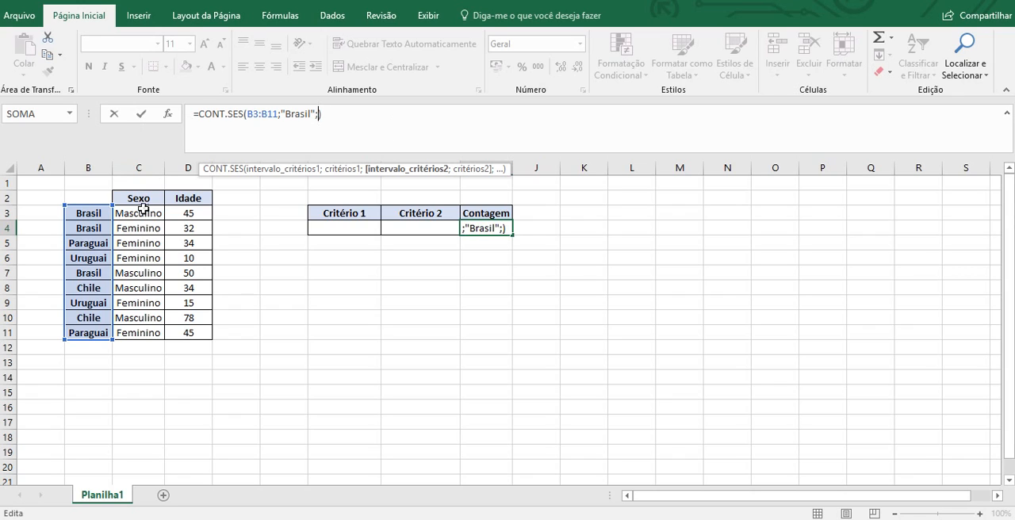
{"action": "left_click_drag", "start_coordinate": [142, 213], "coordinate": [131, 334]}
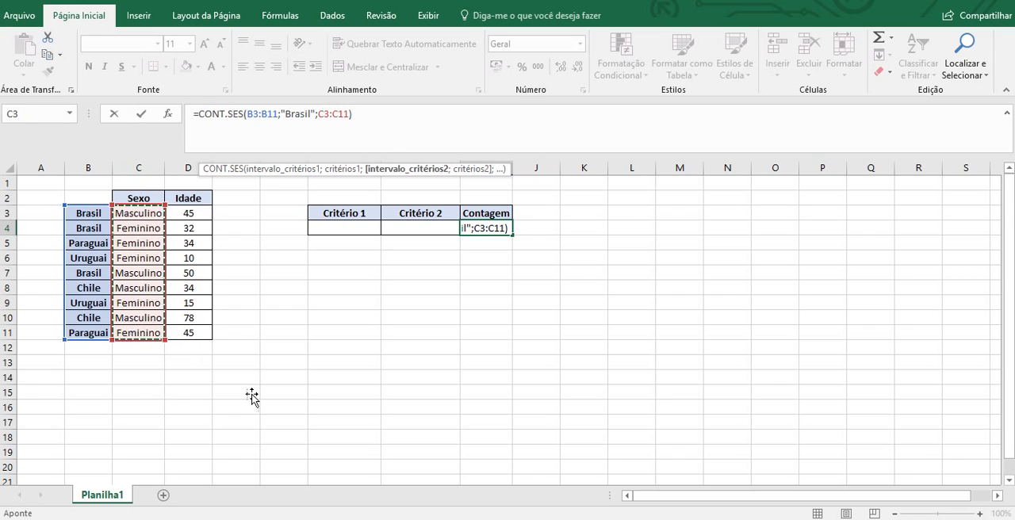
{"action": "type", "text": ";"}
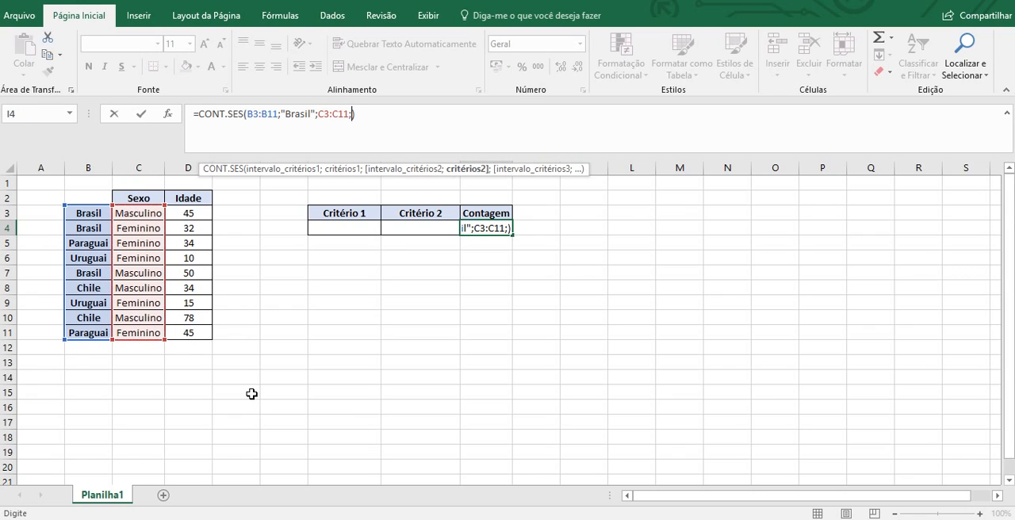
{"action": "type", "text": "\""}
{"action": "type", "text": "Feminino"}
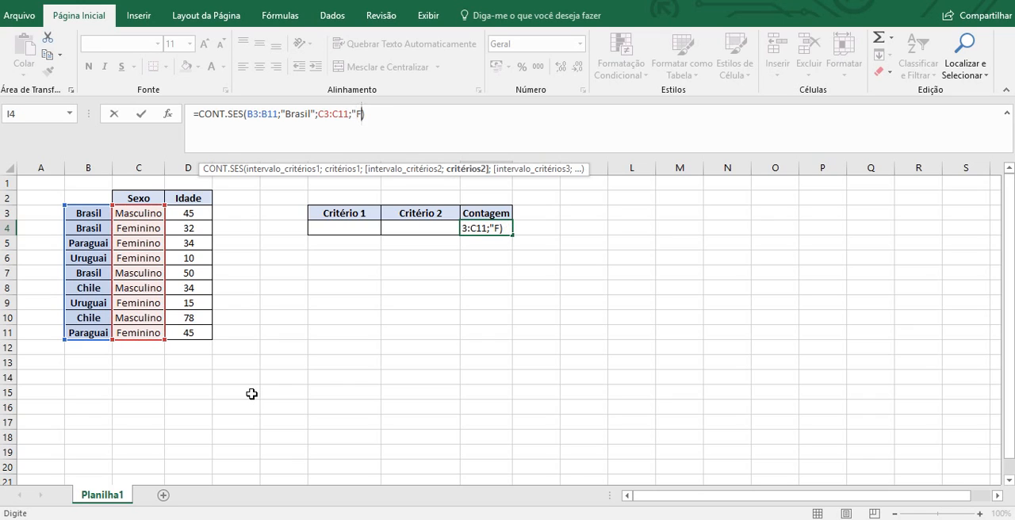
{"action": "type", "text": "\""}
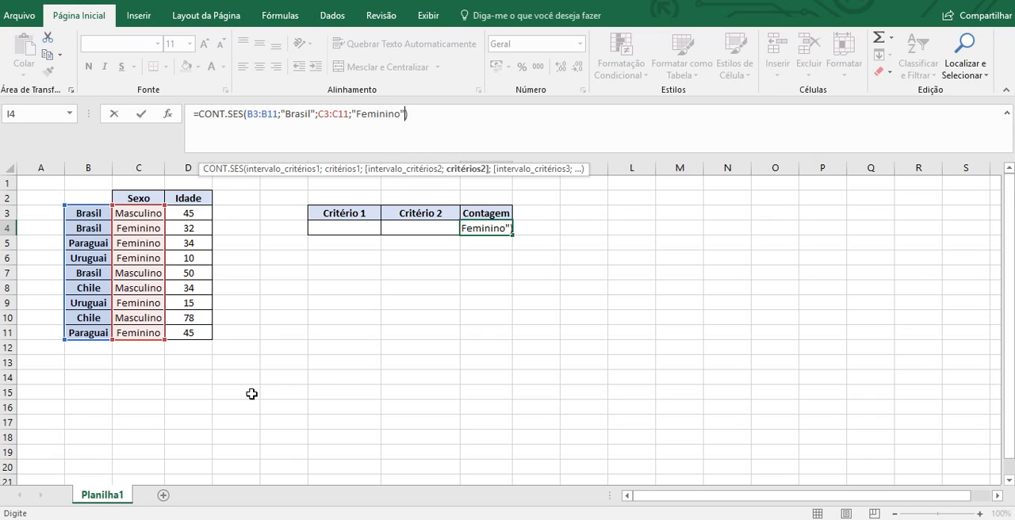
{"action": "key", "text": "Return"}
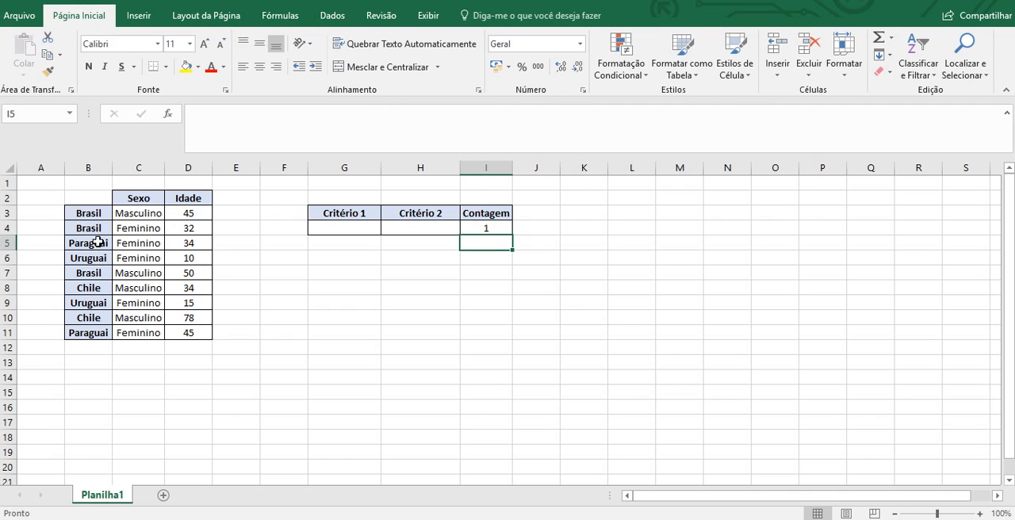
{"action": "left_click_drag", "start_coordinate": [100, 228], "coordinate": [179, 235]}
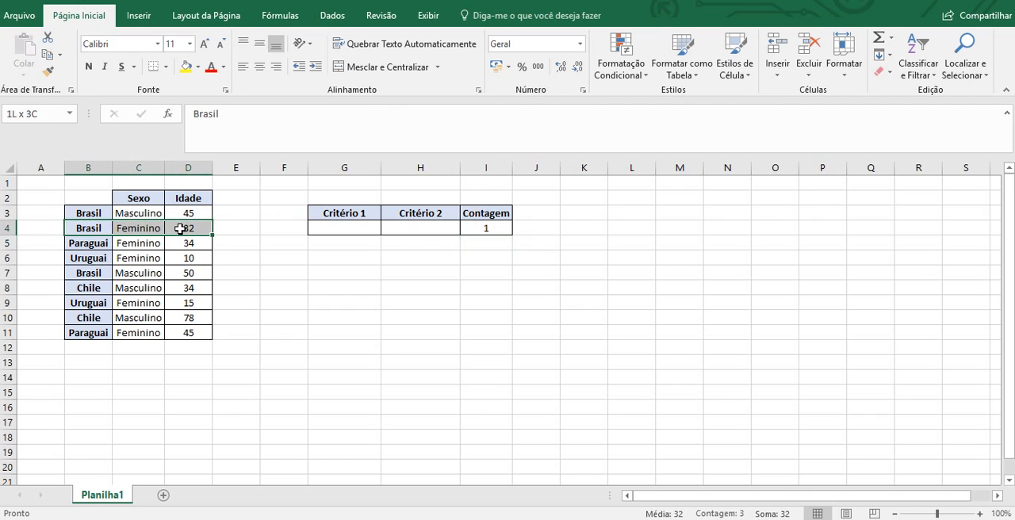
- Replace the second range and criterion in the I4 formula with D3:D11;">45" and check it against the Brasil rows
{"action": "left_click", "coordinate": [484, 228]}
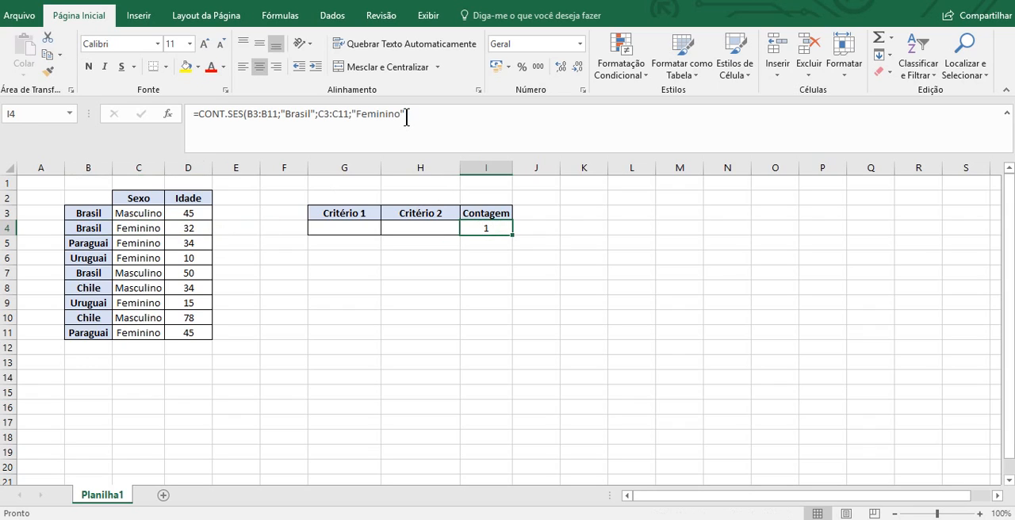
{"action": "left_click_drag", "start_coordinate": [403, 115], "coordinate": [383, 115]}
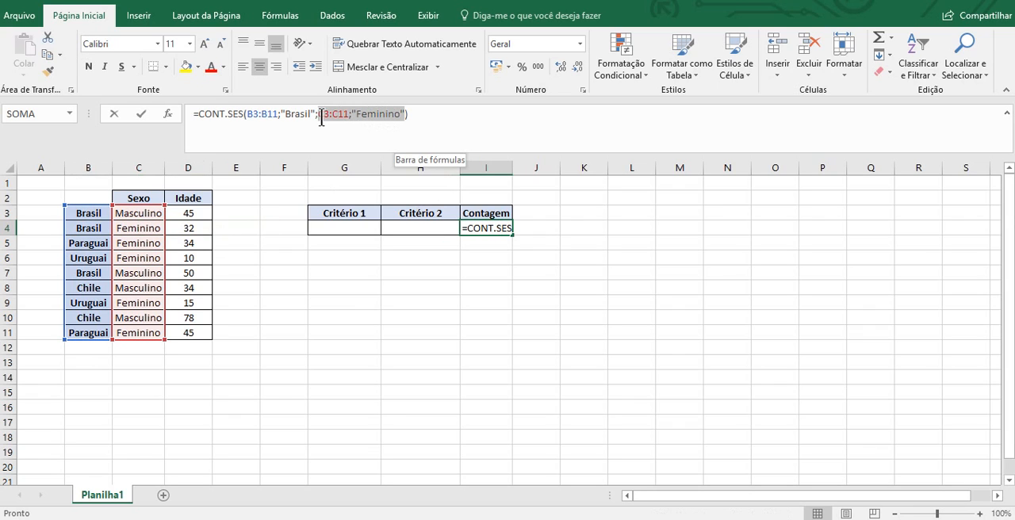
{"action": "key", "text": "BackSpace"}
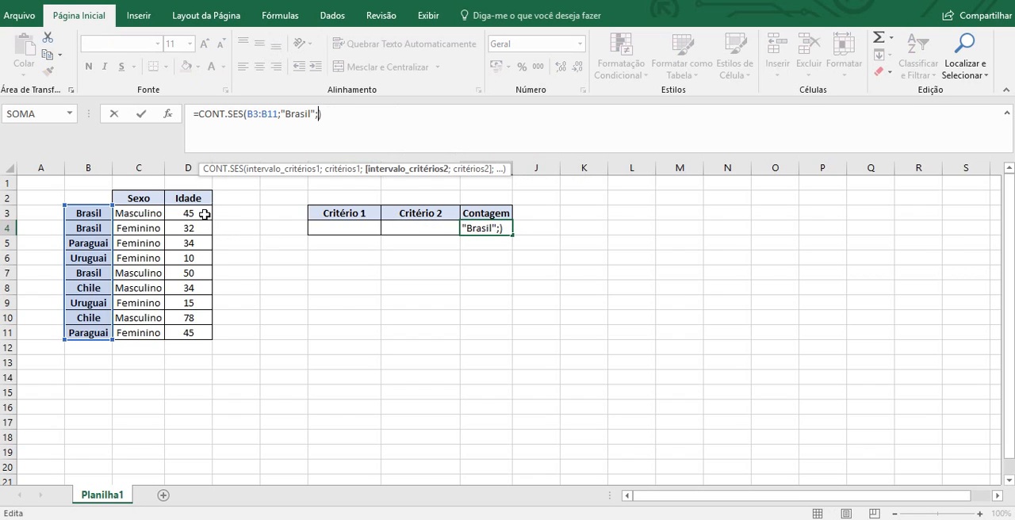
{"action": "left_click_drag", "start_coordinate": [198, 216], "coordinate": [196, 334]}
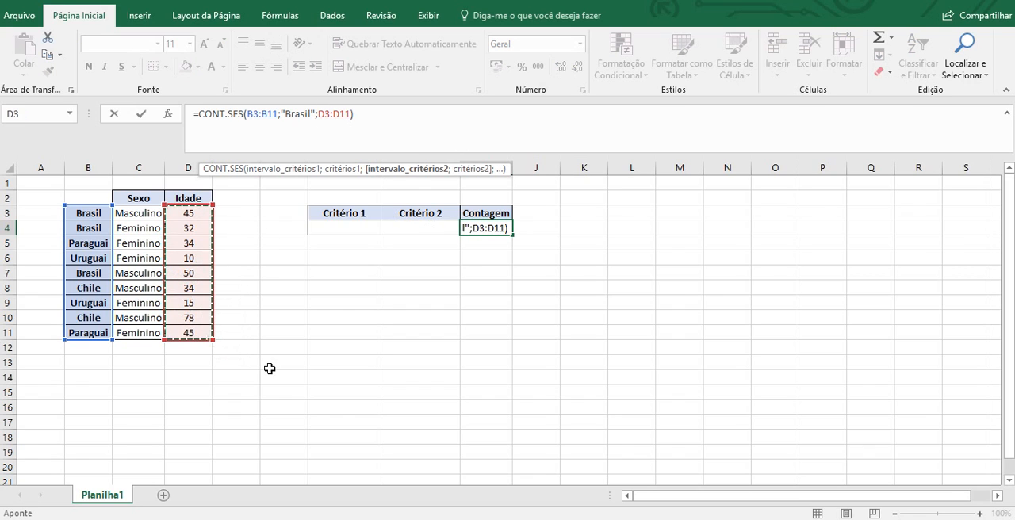
{"action": "type", "text": ";"}
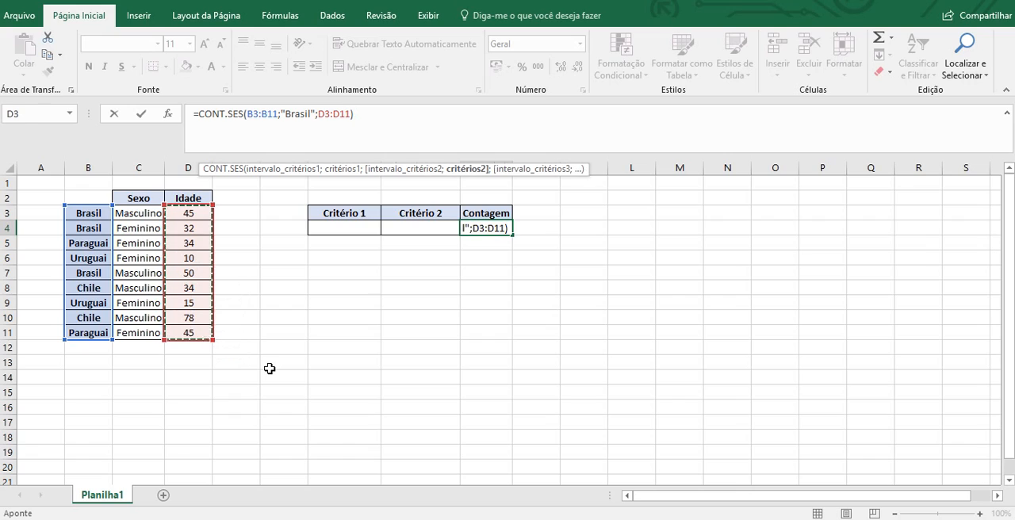
{"action": "type", "text": "\""}
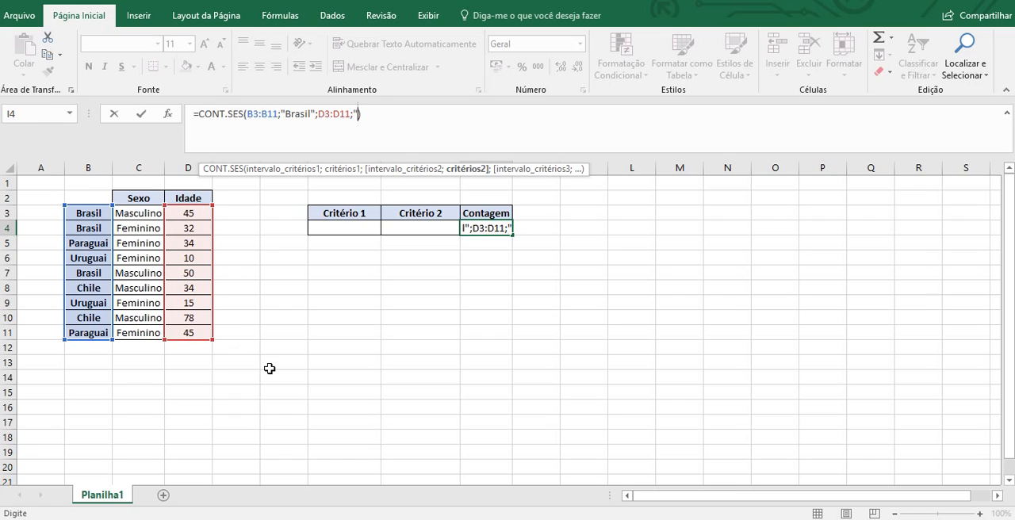
{"action": "type", "text": ">)"}
{"action": "type", "text": "45\""}
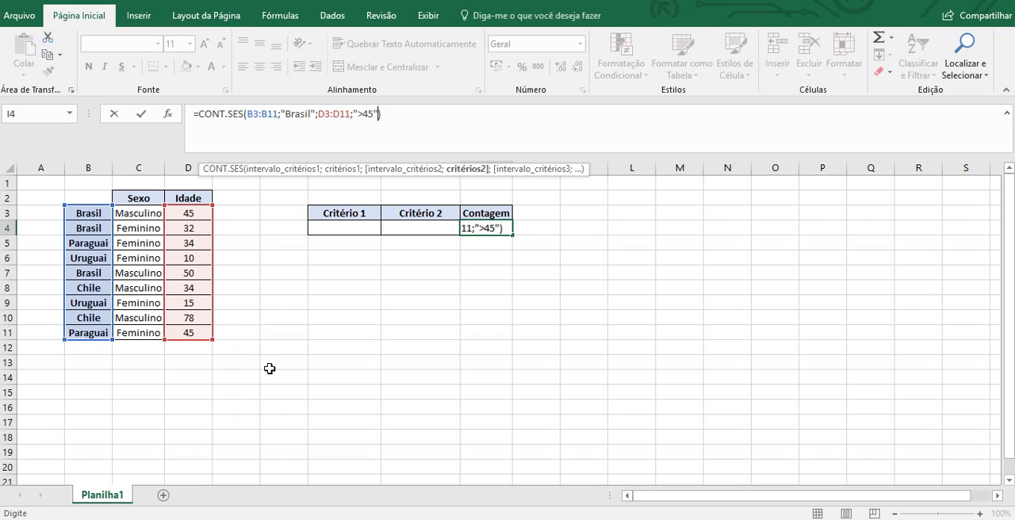
{"action": "key", "text": "Return"}
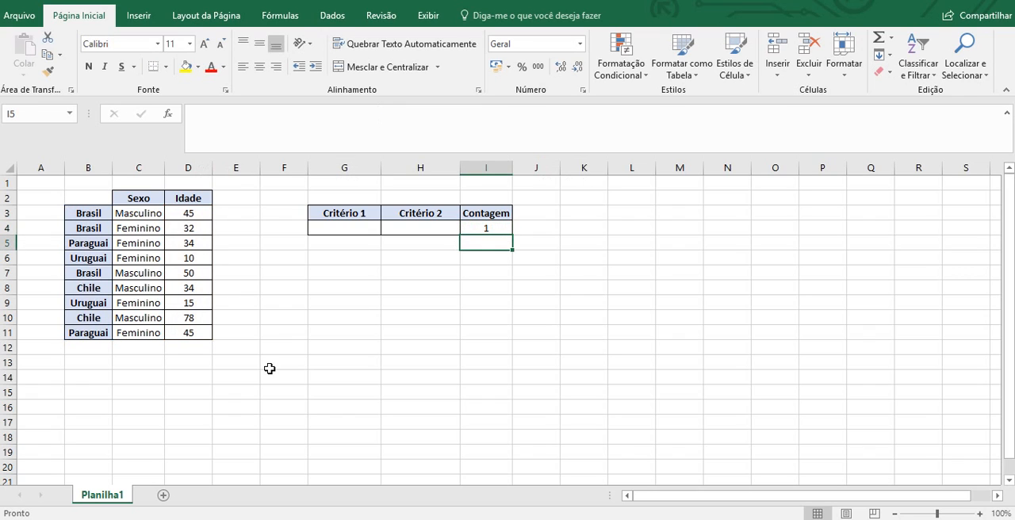
{"action": "left_click_drag", "start_coordinate": [102, 211], "coordinate": [141, 216]}
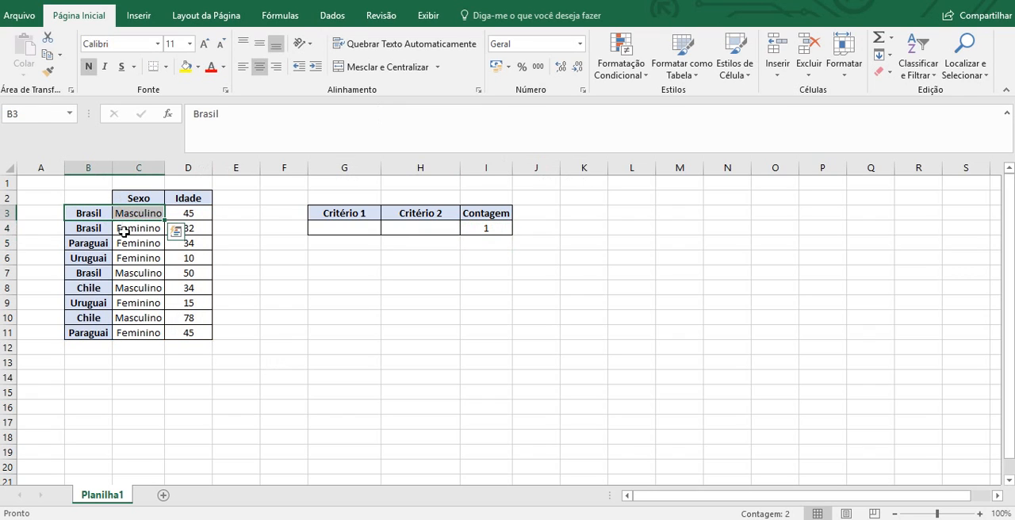
{"action": "left_click_drag", "start_coordinate": [99, 271], "coordinate": [217, 273]}
{"action": "left_click", "coordinate": [227, 216]}
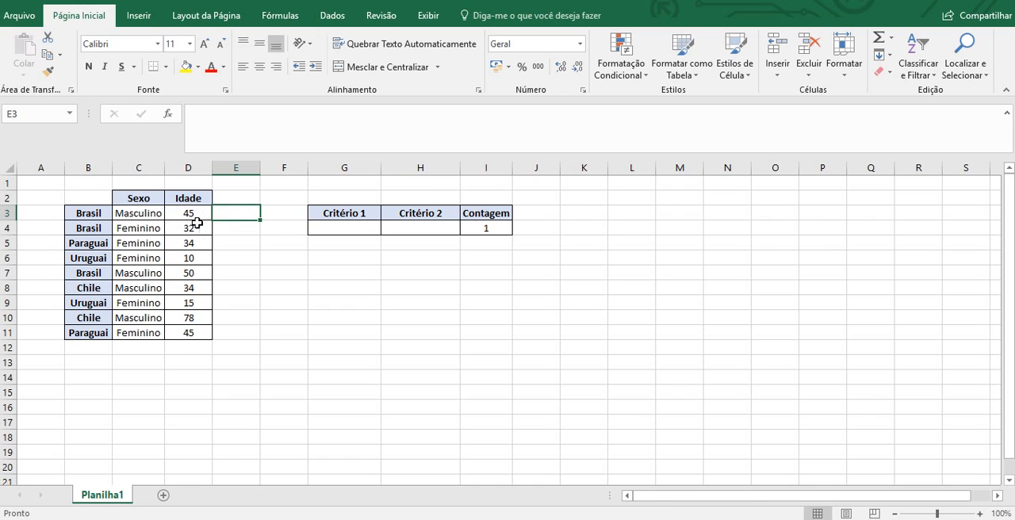
- Change the second criterion in the I4 CONT.SES formula to 45 and check it against table row 3
{"action": "left_click", "coordinate": [492, 228]}
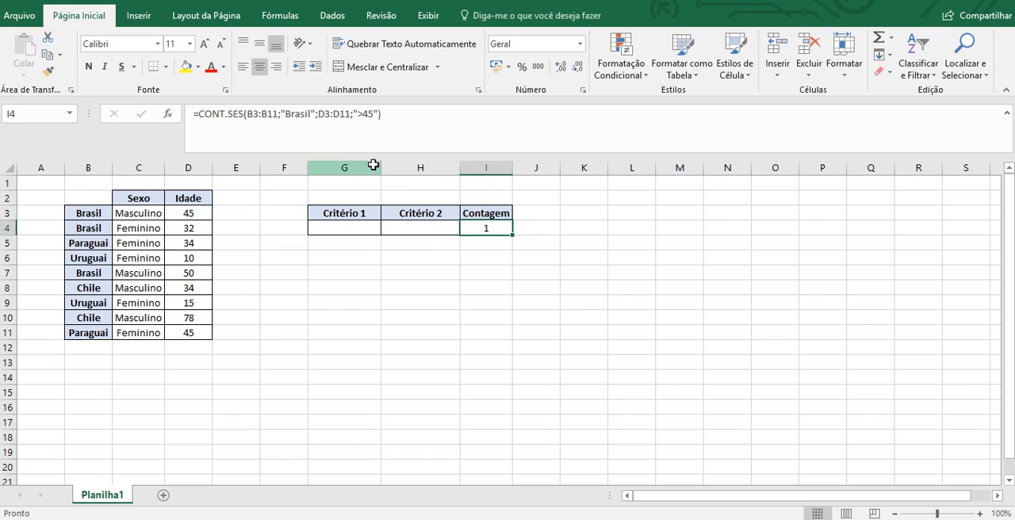
{"action": "left_click", "coordinate": [379, 114]}
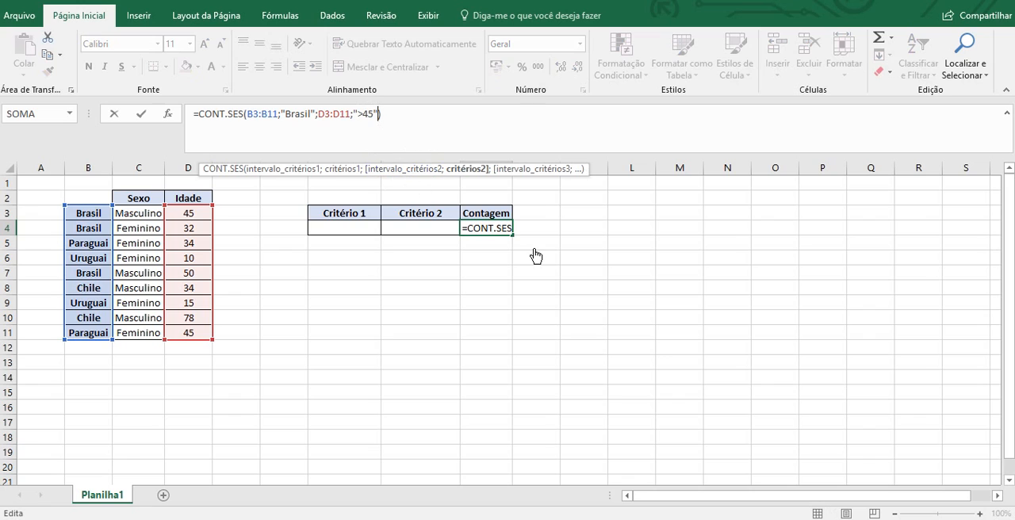
{"action": "key", "text": "BackSpace"}
{"action": "key", "text": "BackSpace"}
{"action": "key", "text": "BackSpace"}
{"action": "key", "text": "BackSpace"}
{"action": "type", "text": "45"}
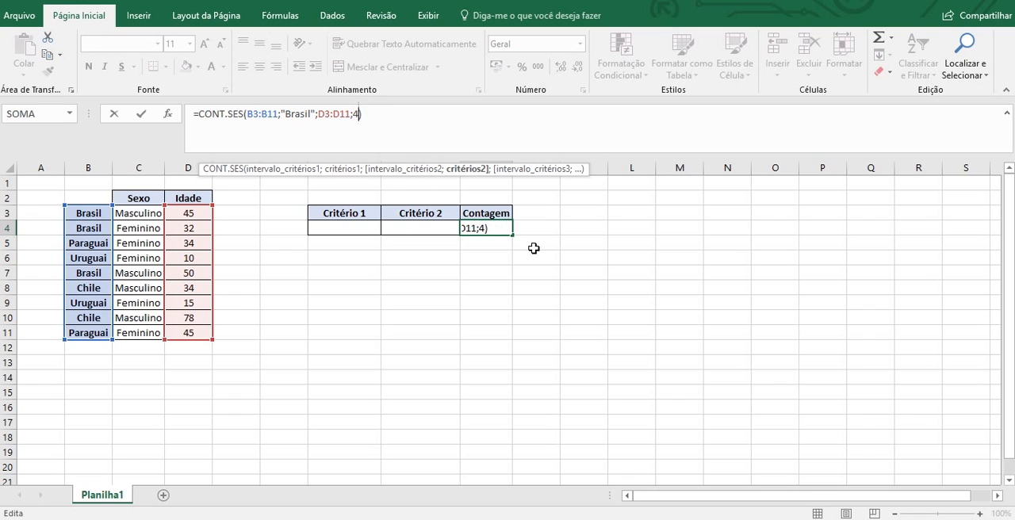
{"action": "key", "text": "Return"}
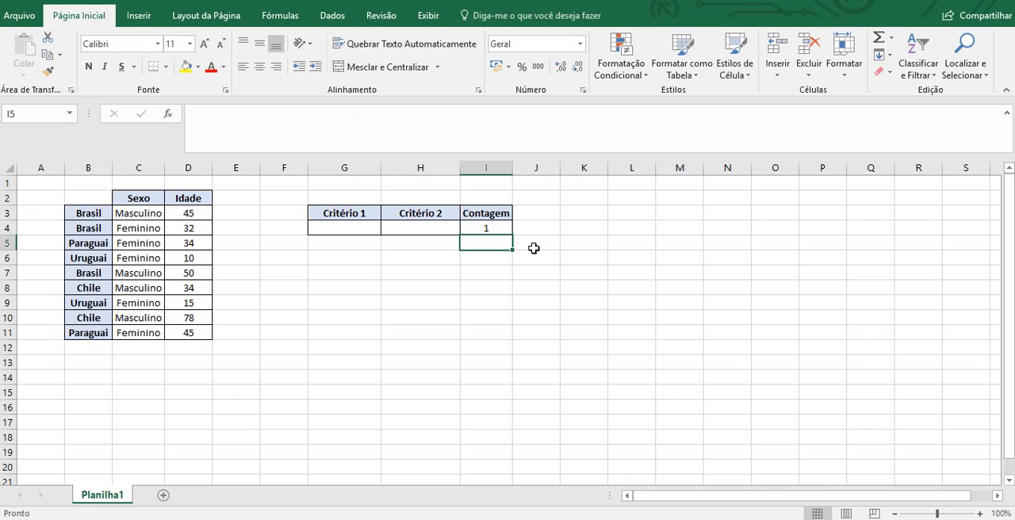
{"action": "left_click", "coordinate": [491, 230]}
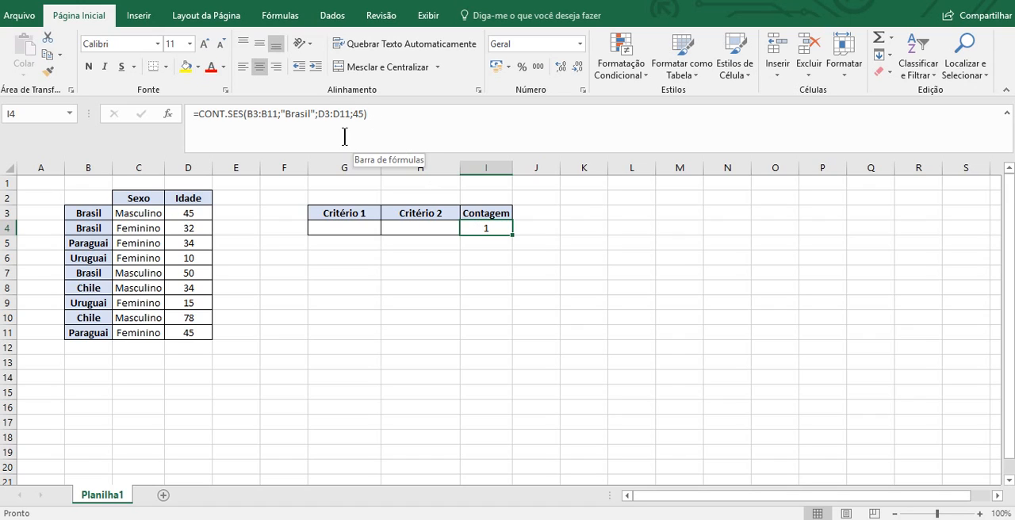
{"action": "left_click_drag", "start_coordinate": [83, 215], "coordinate": [197, 212]}
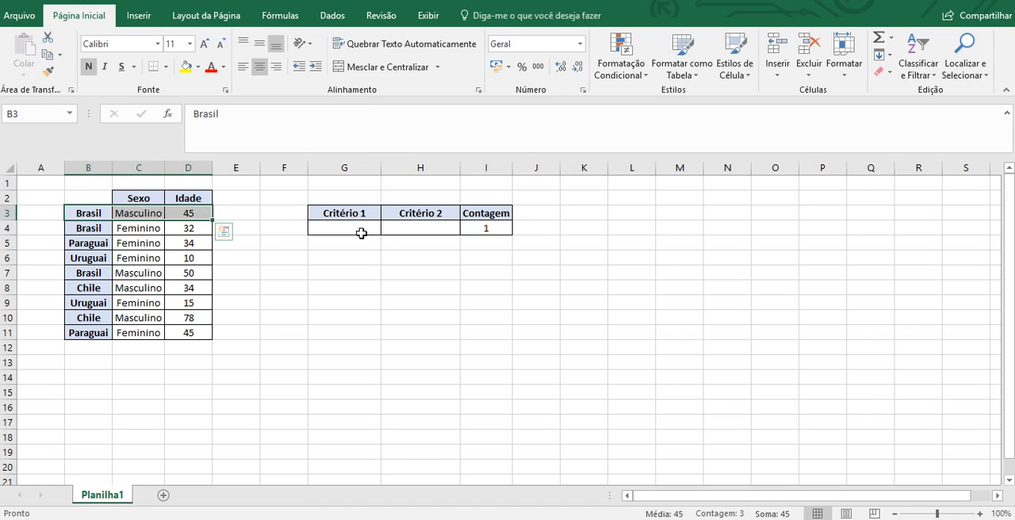
- Replace the two typed criteria in the I4 formula with references to cells G4 and H4
{"action": "left_click", "coordinate": [482, 229]}
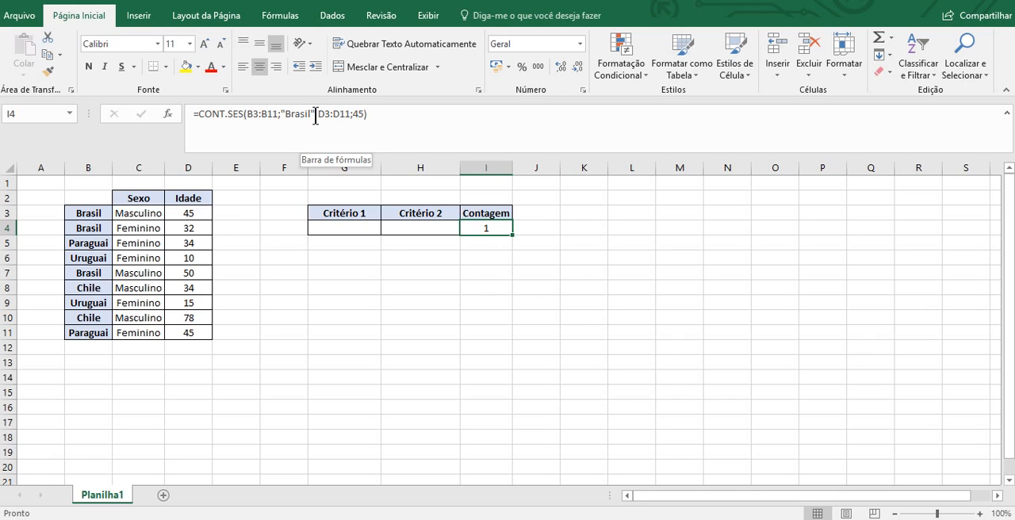
{"action": "left_click_drag", "start_coordinate": [315, 116], "coordinate": [282, 121]}
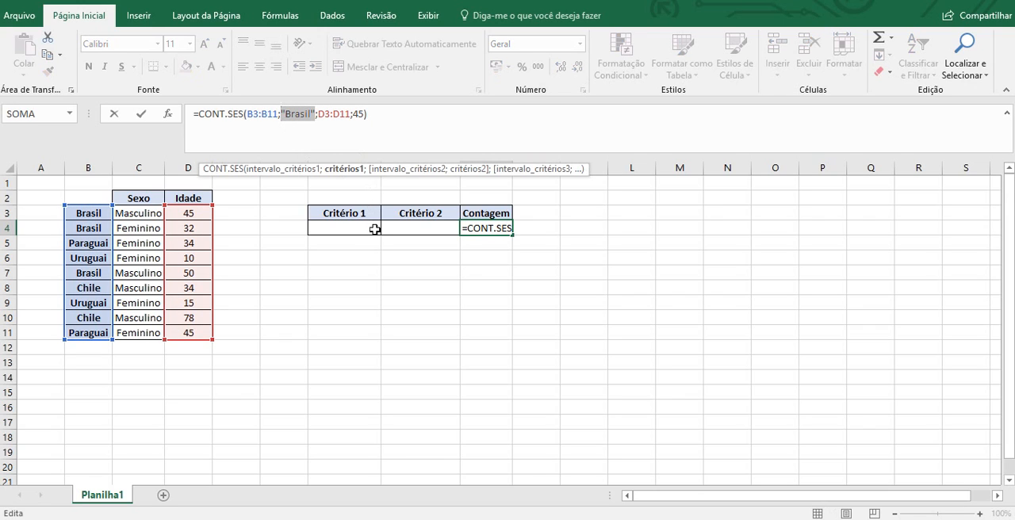
{"action": "left_click", "coordinate": [372, 228]}
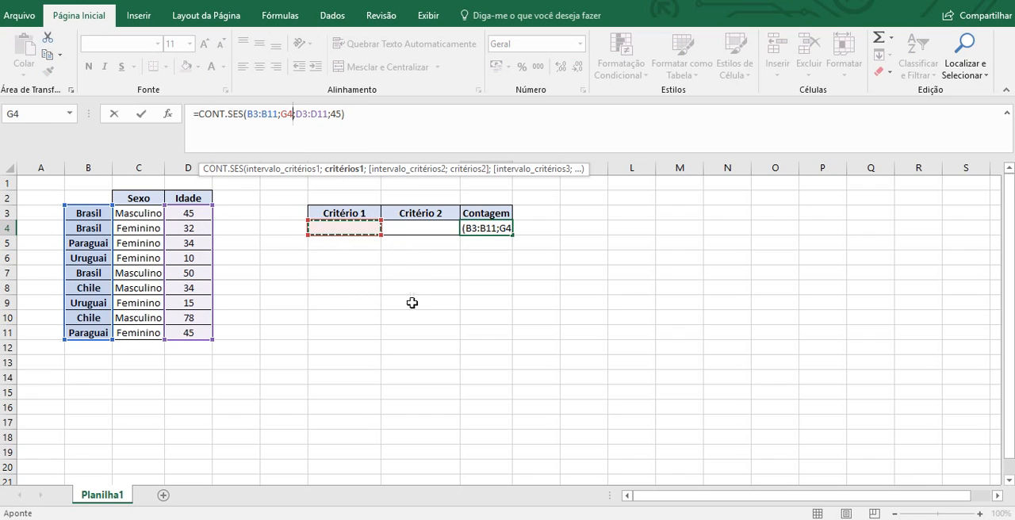
{"action": "left_click", "coordinate": [340, 113]}
{"action": "key", "text": "Delete"}
{"action": "left_click_drag", "start_coordinate": [338, 115], "coordinate": [333, 114]}
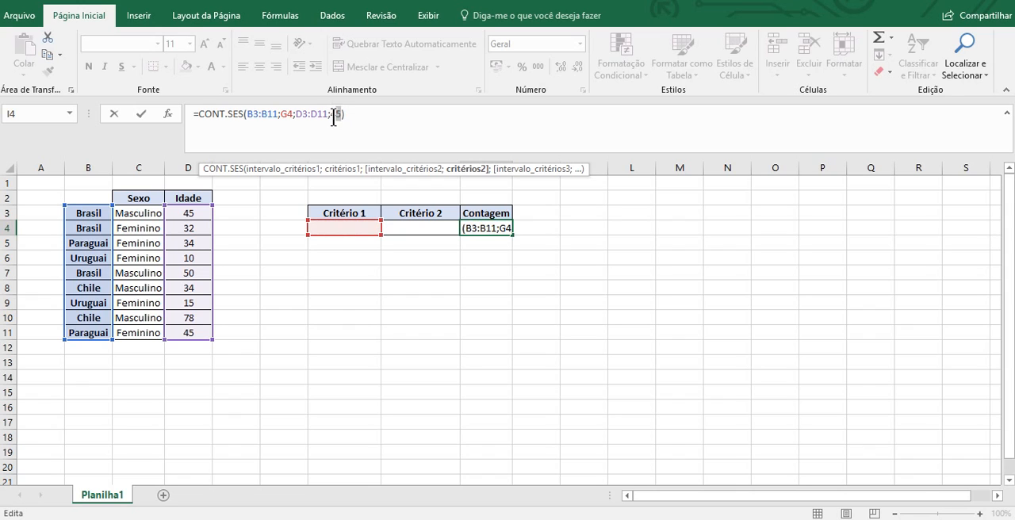
{"action": "left_click", "coordinate": [424, 230]}
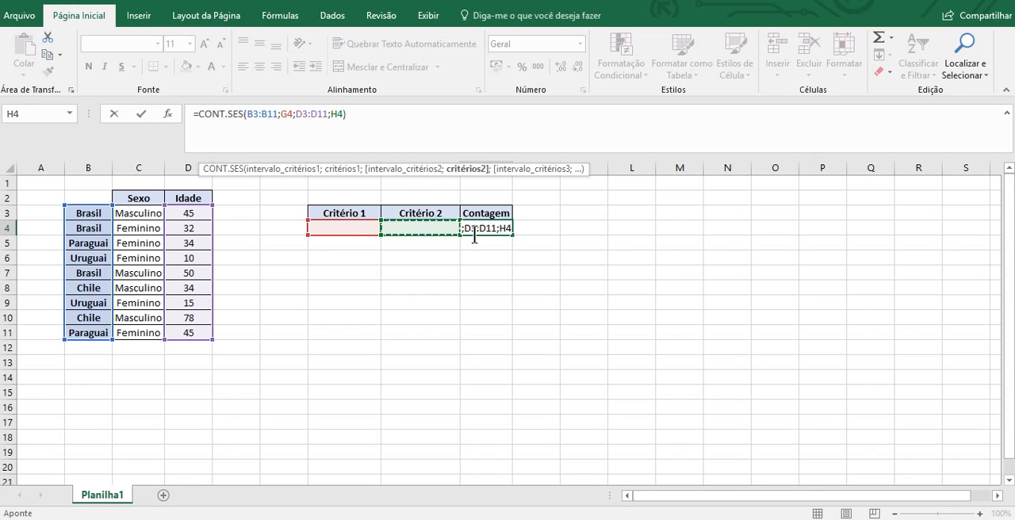
{"action": "key", "text": "Return"}
- Enter Brasil under Critério 1 in G4 and >45 under Critério 2 in H4
{"action": "left_click", "coordinate": [474, 232]}
{"action": "key", "text": "Left"}
{"action": "key", "text": "Left"}
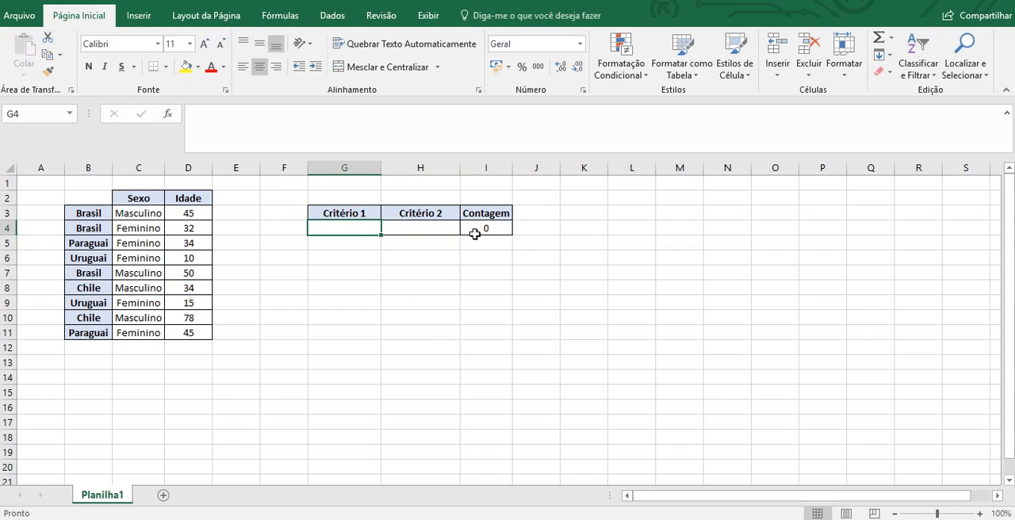
{"action": "type", "text": "Brasil"}
{"action": "key", "text": "Return"}
{"action": "key", "text": "Right"}
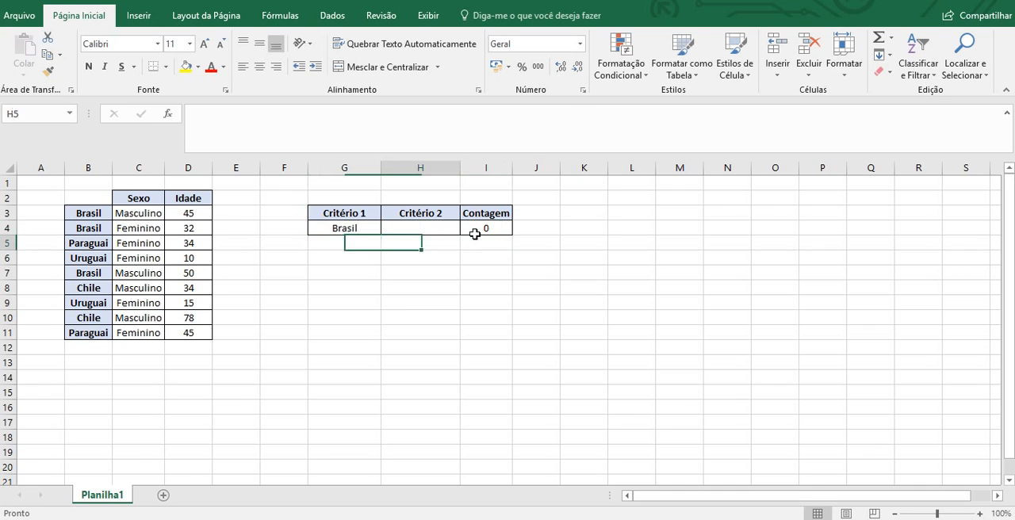
{"action": "key", "text": "Up"}
{"action": "type", "text": ">45"}
{"action": "key", "text": "Return"}
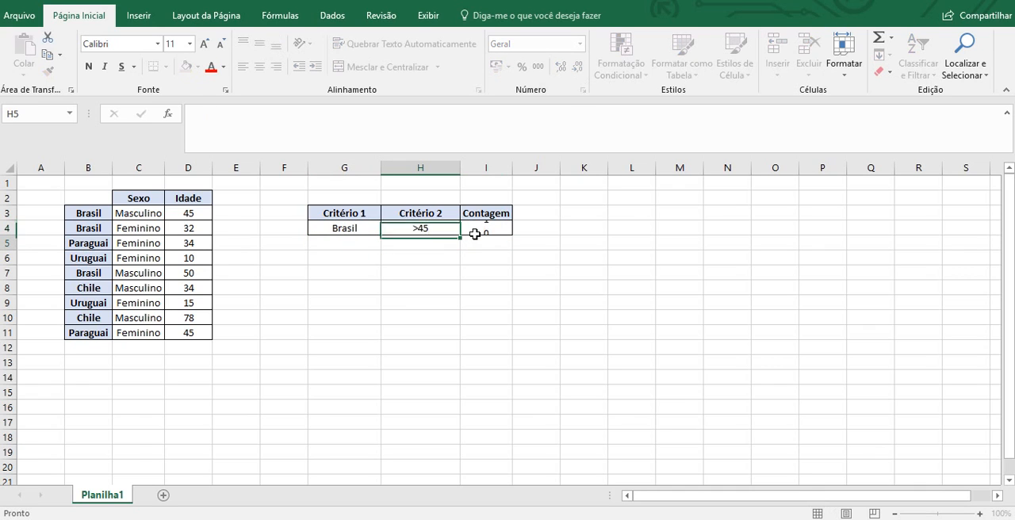
- Examine how the CONT.SES formula in I4 uses its ranges and the criteria cells G4 and H4
{"action": "left_click", "coordinate": [483, 227]}
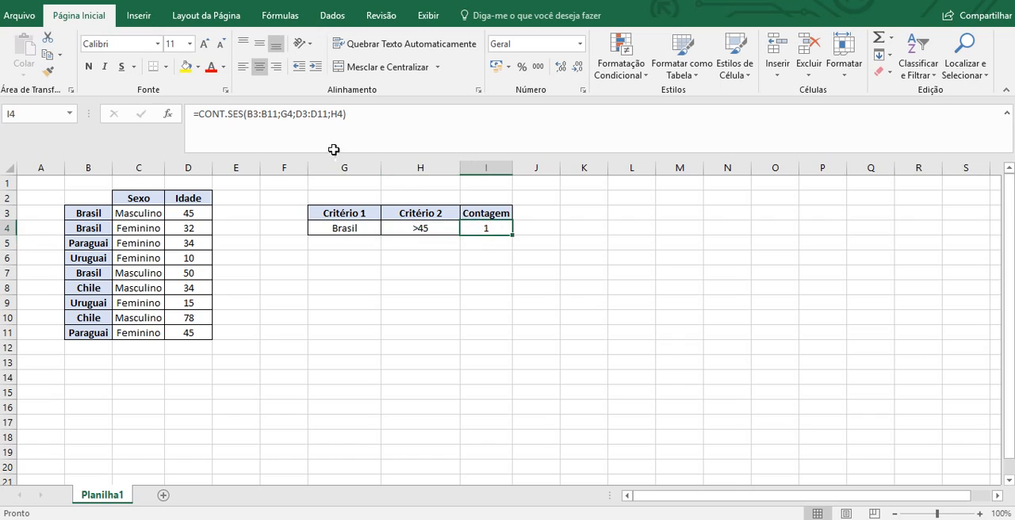
{"action": "left_click", "coordinate": [439, 228]}
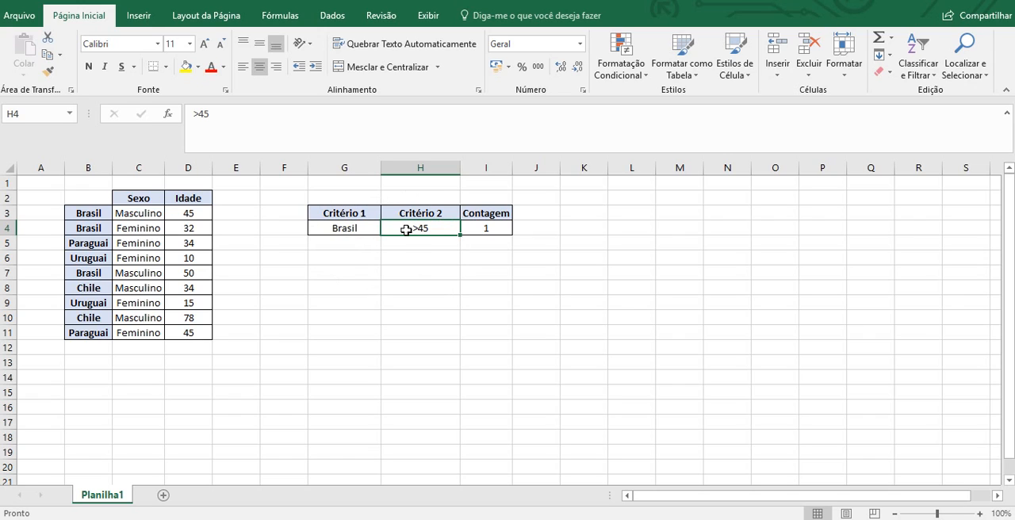
{"action": "left_click", "coordinate": [484, 228]}
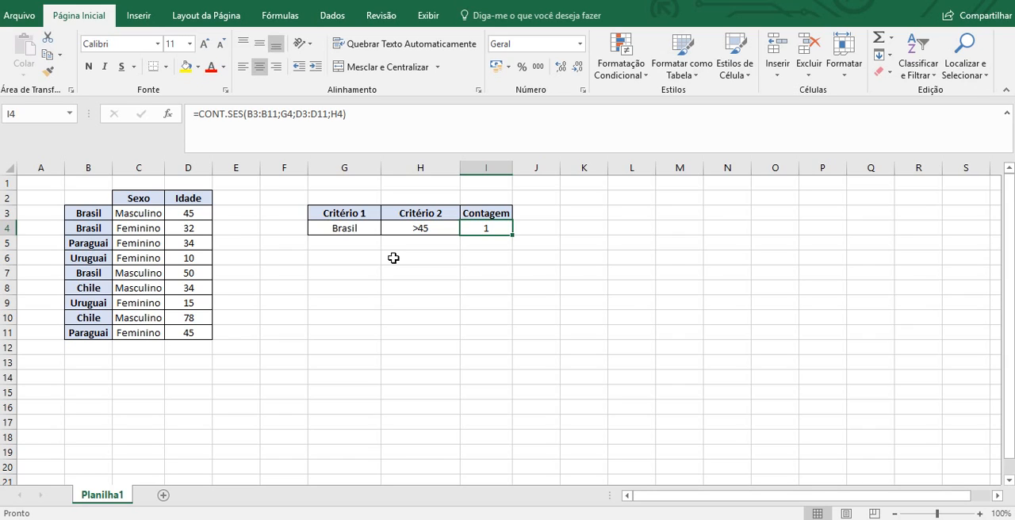
{"action": "left_click", "coordinate": [346, 319]}
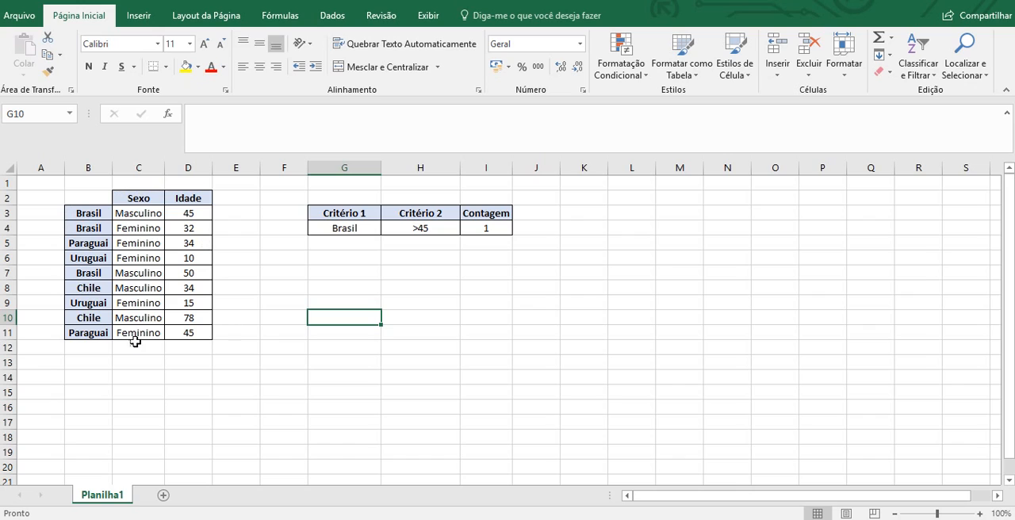
{"action": "left_click", "coordinate": [297, 258]}
{"action": "left_click", "coordinate": [492, 228]}
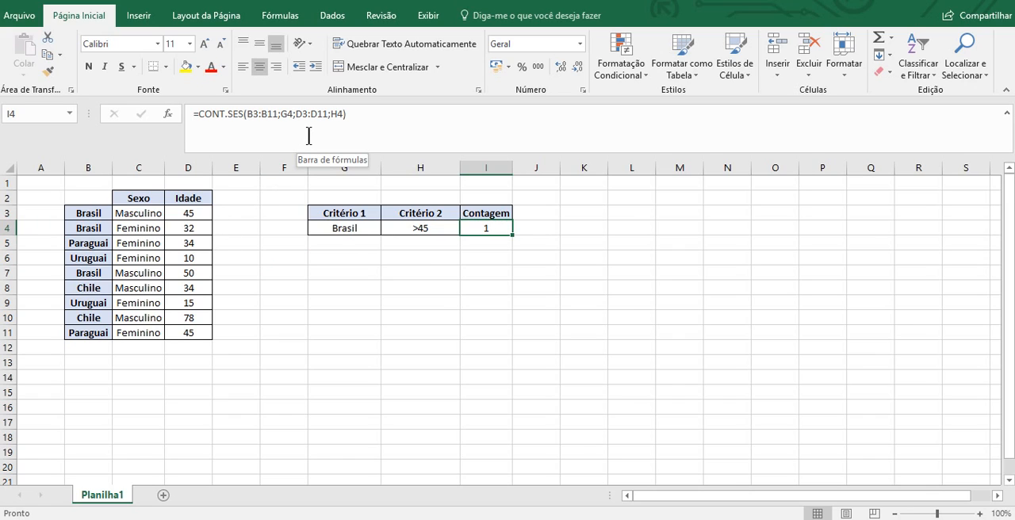
{"action": "left_click", "coordinate": [326, 119]}
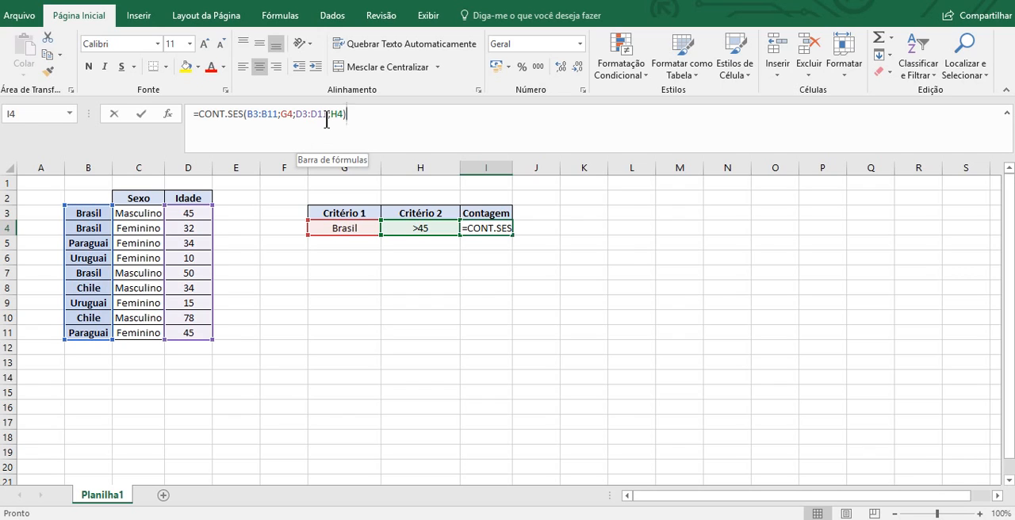
{"action": "key", "text": "Return"}
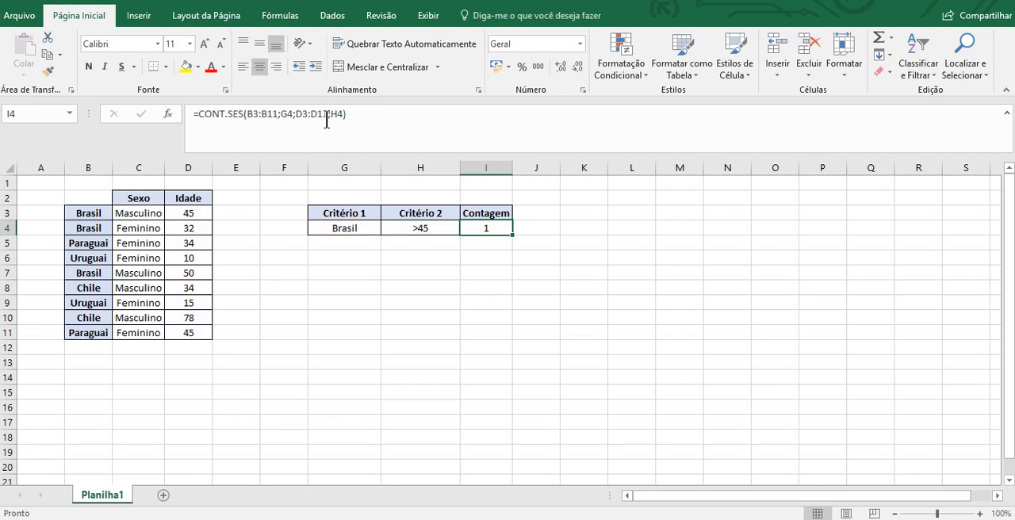
- Move the age values D3:D11 to L8:L16 and check the second range in the I4 formula
{"action": "left_click_drag", "start_coordinate": [198, 216], "coordinate": [191, 332]}
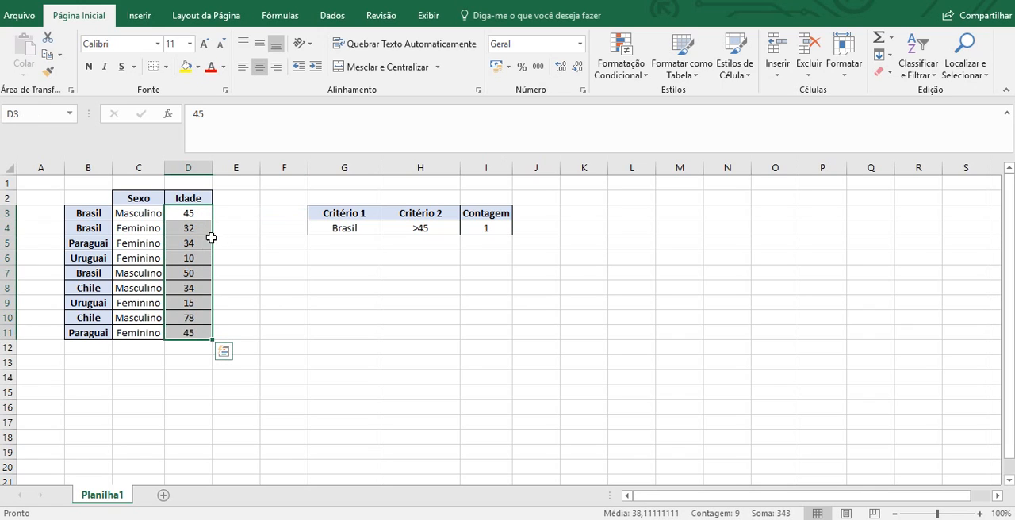
{"action": "left_click_drag", "start_coordinate": [210, 244], "coordinate": [639, 325]}
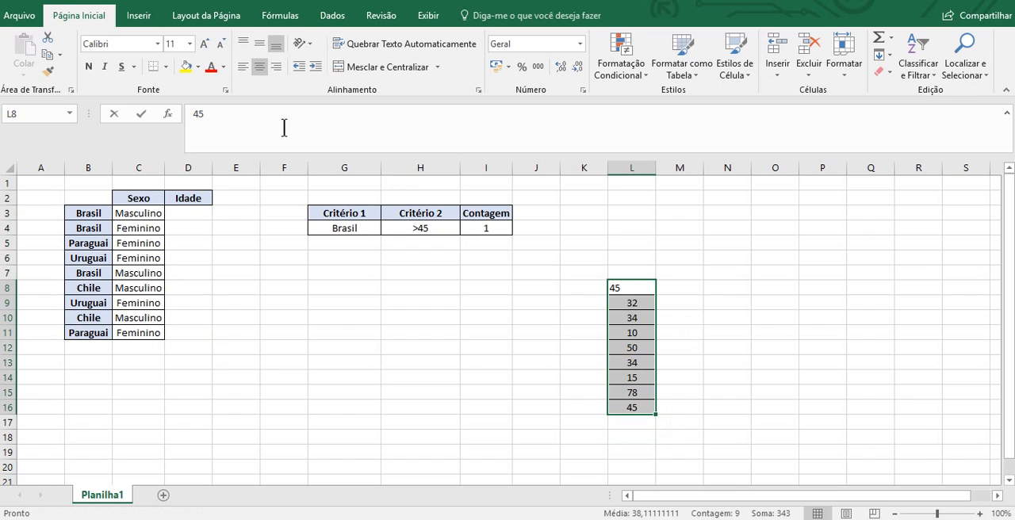
{"action": "left_click", "coordinate": [492, 226]}
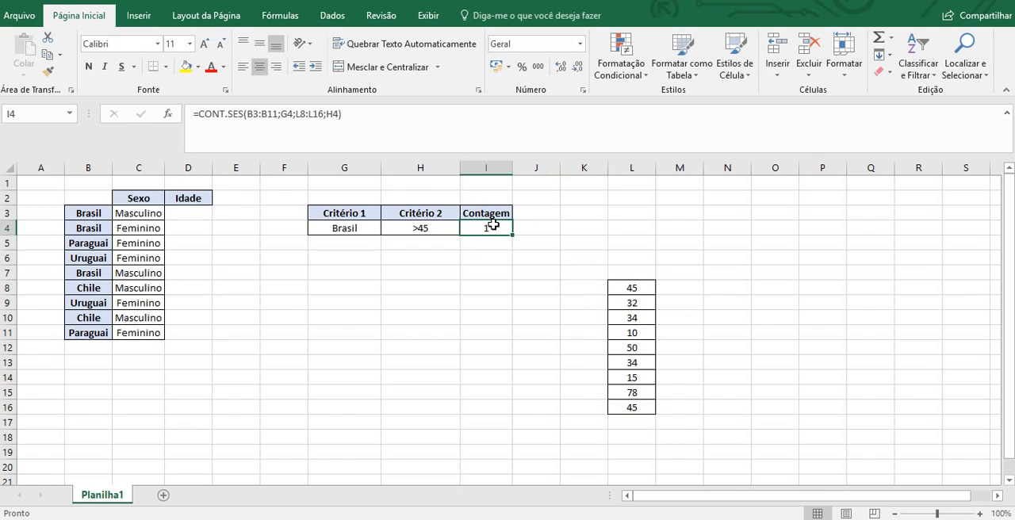
{"action": "left_click", "coordinate": [381, 131]}
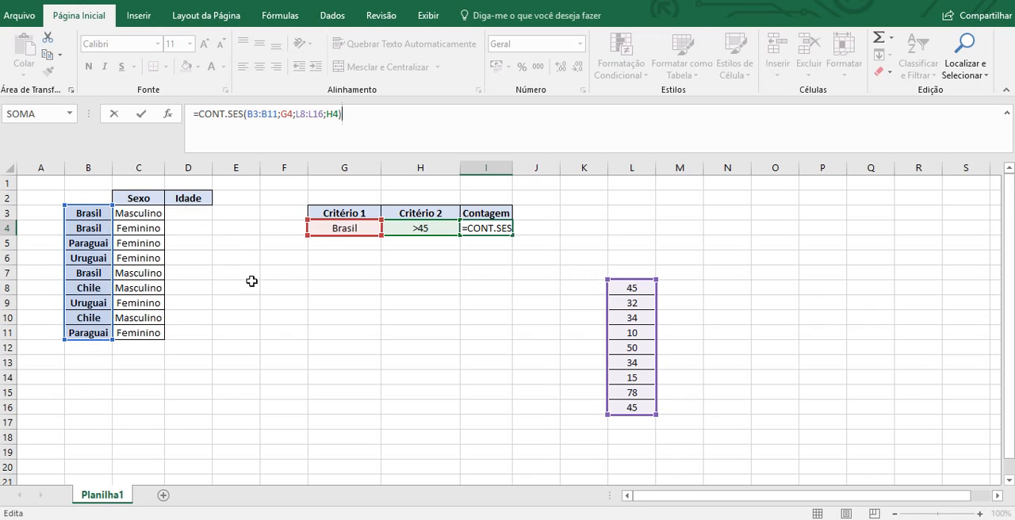
{"action": "key", "text": "ctrl+Return"}
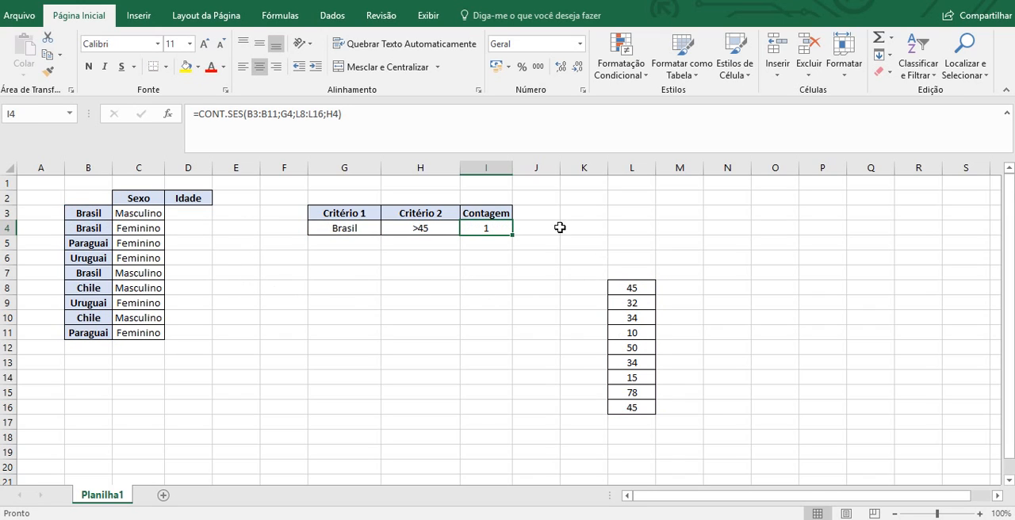
- Shorten the second criteria range in the I4 formula to L8:L15 and inspect the Contagem cell
{"action": "left_click", "coordinate": [324, 114]}
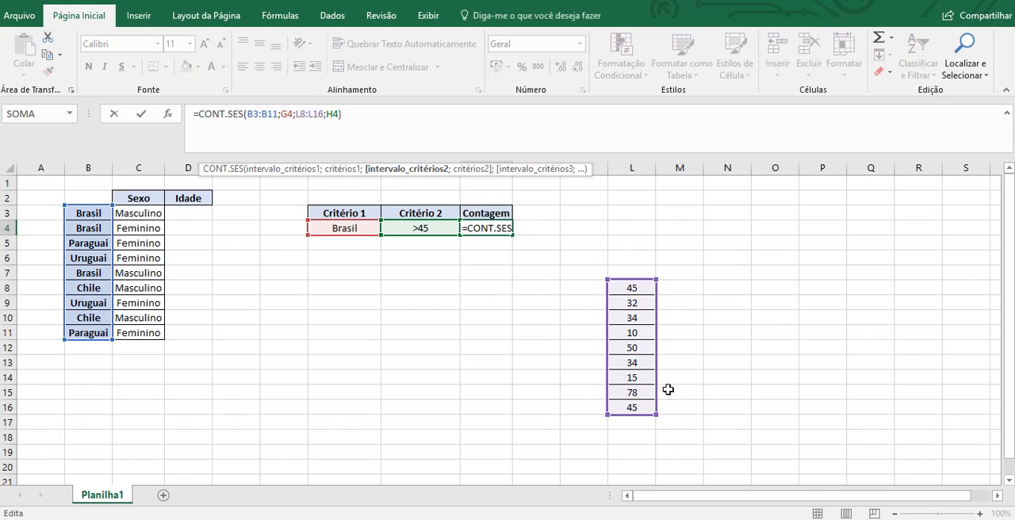
{"action": "left_click_drag", "start_coordinate": [656, 414], "coordinate": [656, 399]}
{"action": "key", "text": "Return"}
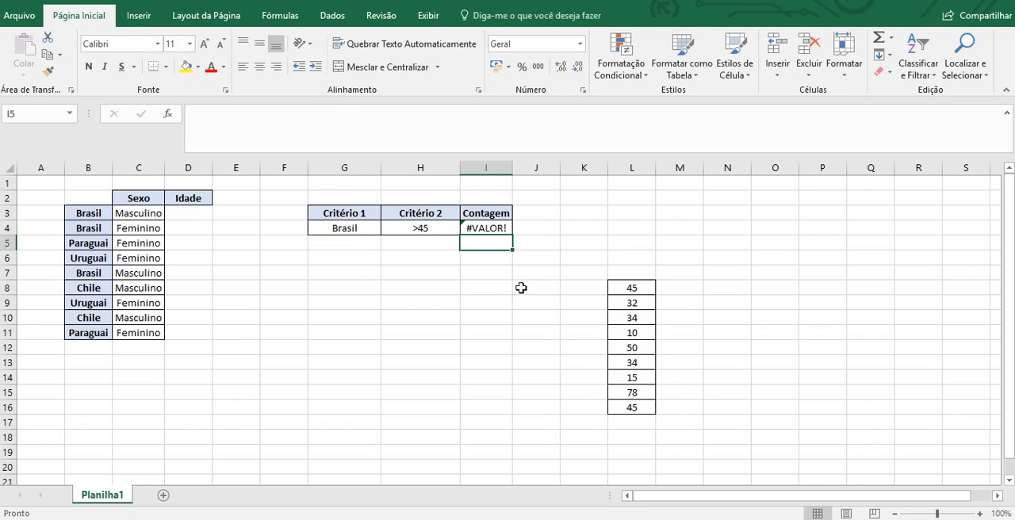
{"action": "left_click", "coordinate": [494, 229]}
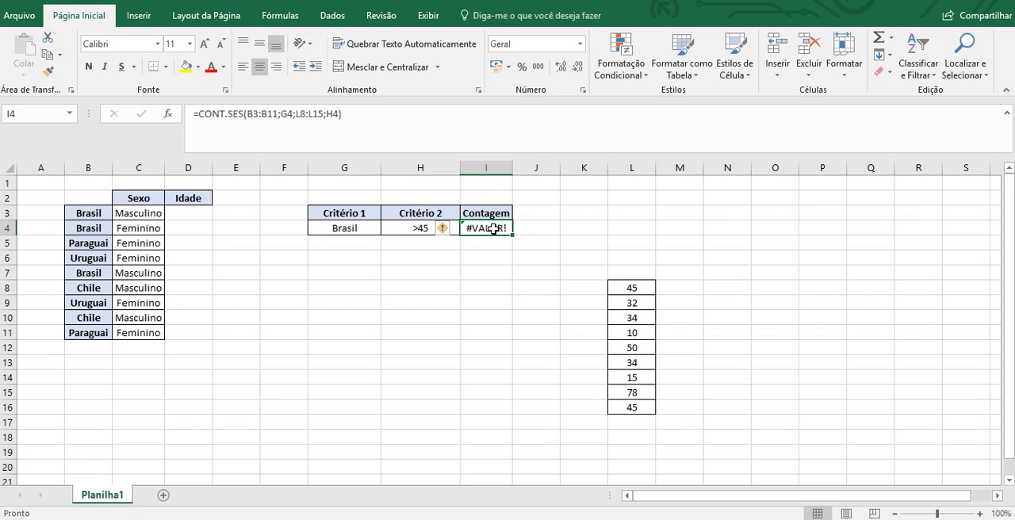
{"action": "left_click", "coordinate": [639, 361]}
{"action": "left_click", "coordinate": [493, 230]}
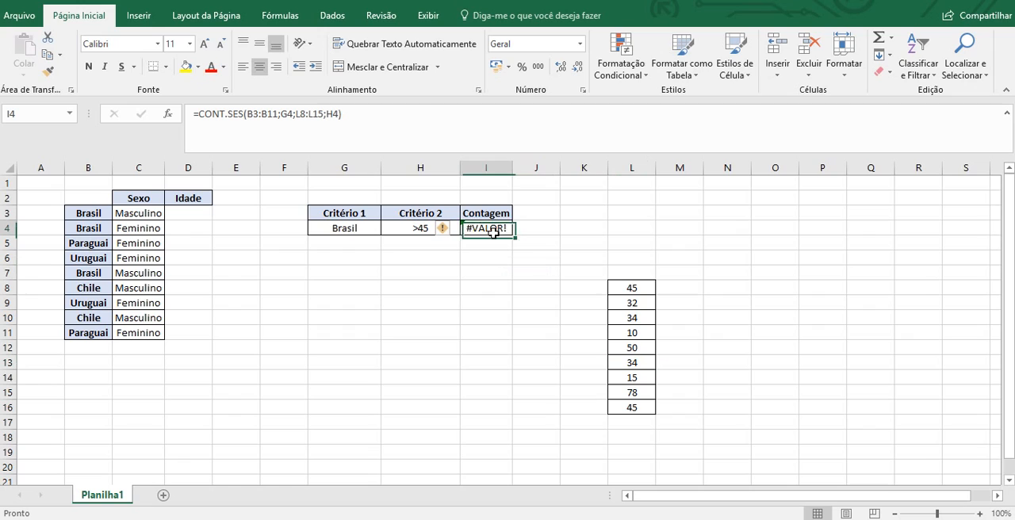
- Try to extend the second criteria range in the I4 formula downward beyond L15
{"action": "left_click", "coordinate": [318, 113]}
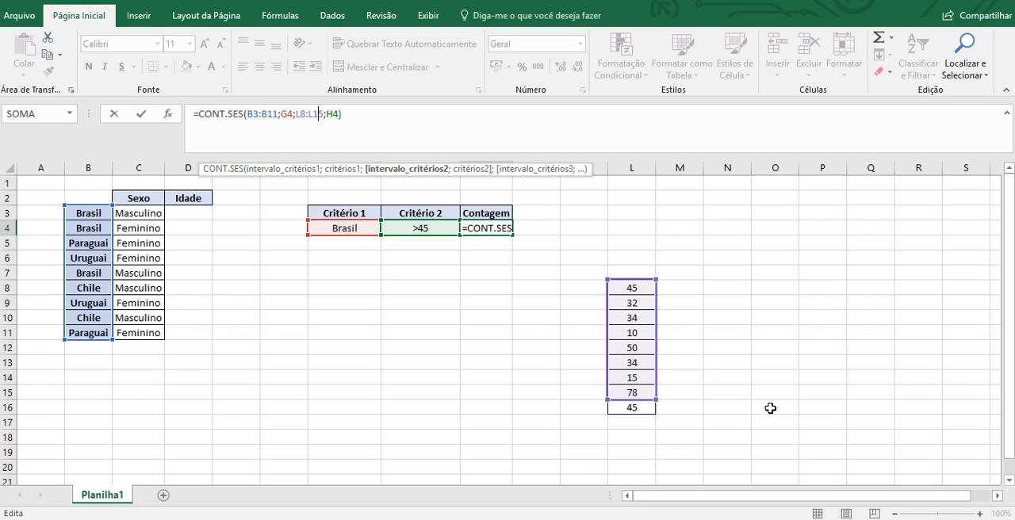
{"action": "left_click_drag", "start_coordinate": [656, 401], "coordinate": [669, 425]}
{"action": "key", "text": "ctrl+z"}
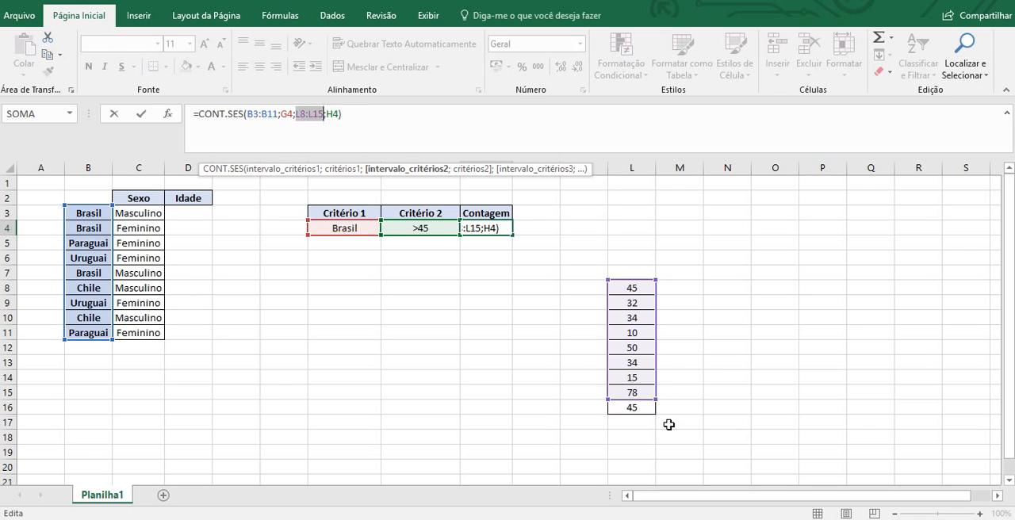
{"action": "left_click", "coordinate": [548, 361]}
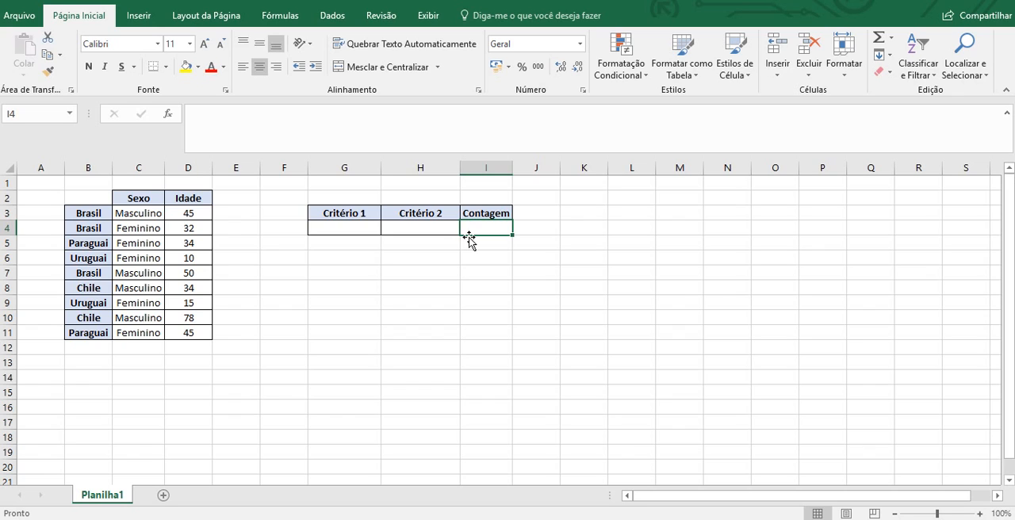
- Enter =CONT.SES(B3:B11;"*uai") in cell I4 to count the countries whose names end in "uai"
{"action": "type", "text": "=co"}
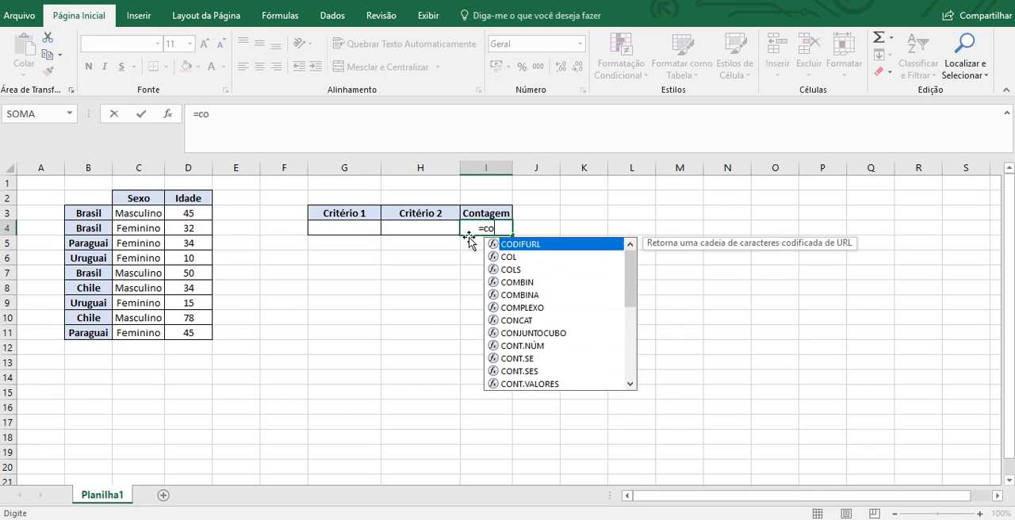
{"action": "type", "text": "nt.ses("}
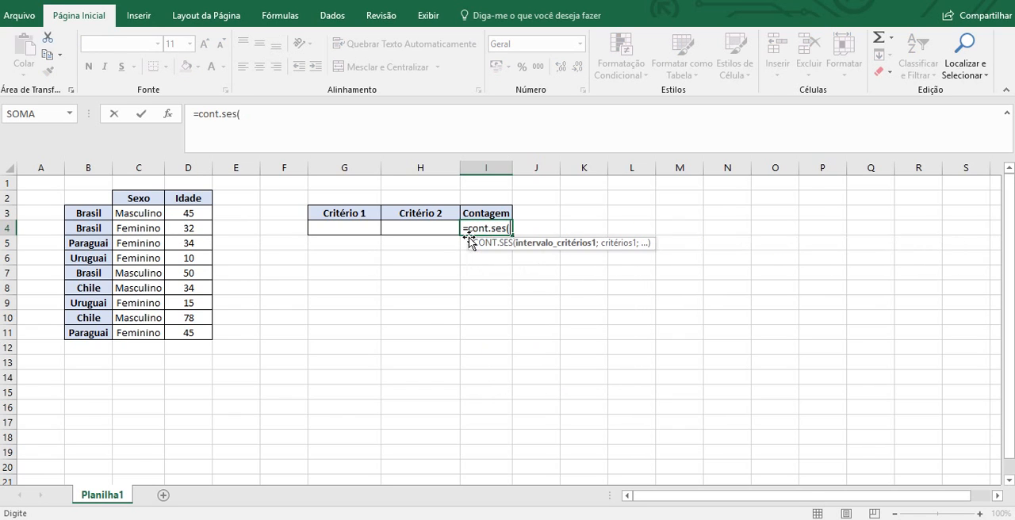
{"action": "left_click_drag", "start_coordinate": [84, 212], "coordinate": [90, 335]}
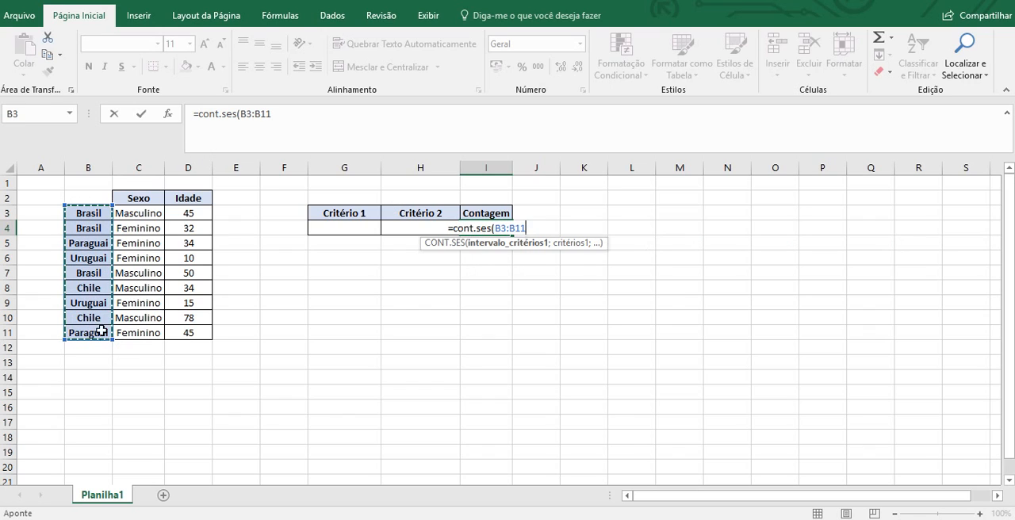
{"action": "type", "text": ";"}
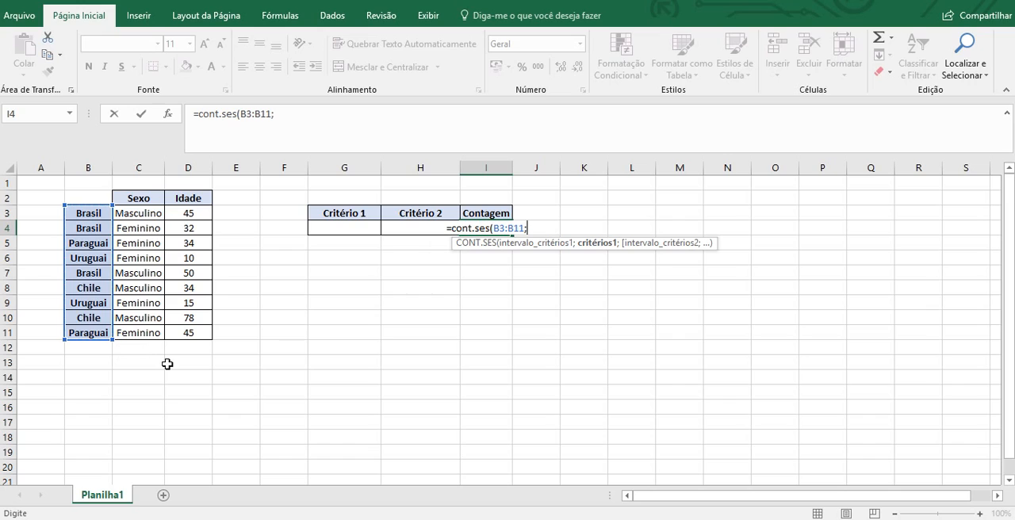
{"action": "type", "text": "\""}
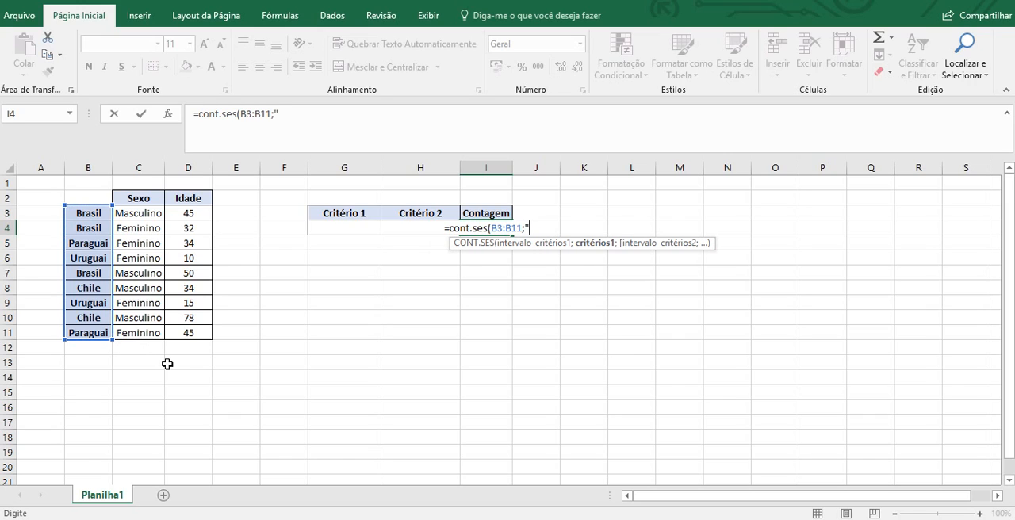
{"action": "type", "text": "*"}
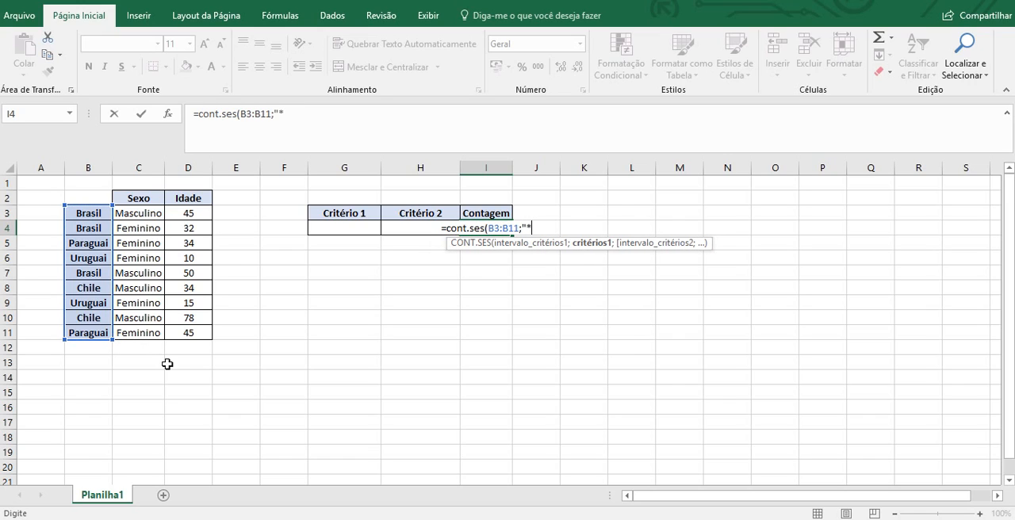
{"action": "type", "text": "uai\""}
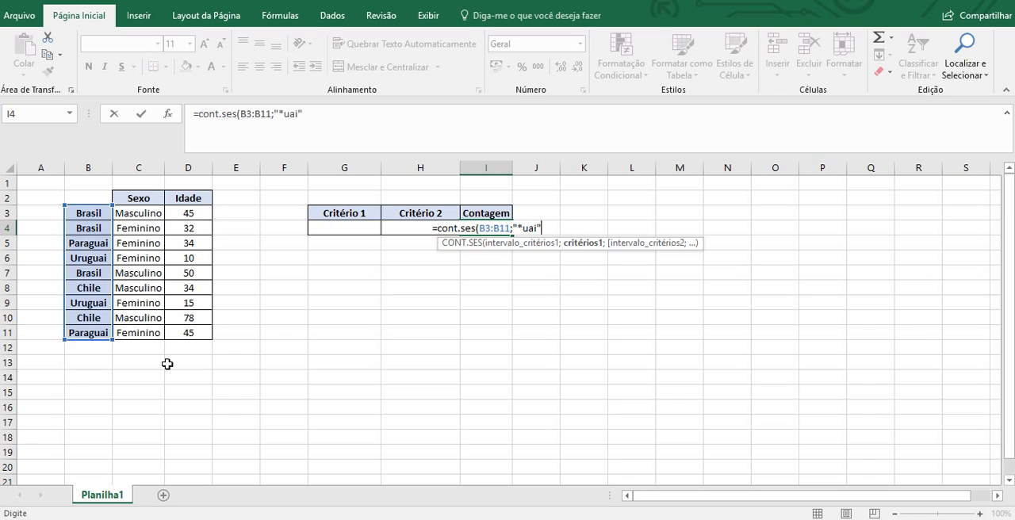
{"action": "type", "text": ")"}
{"action": "key", "text": "ctrl+Return"}
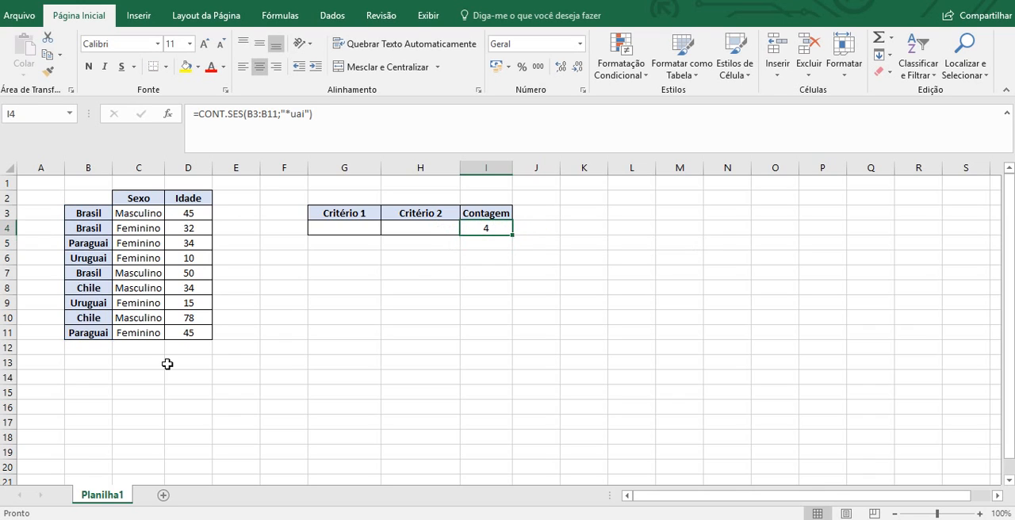
- Move the asterisk wildcard in the I4 criterion from before to after the text, making it "uai*"
{"action": "left_click", "coordinate": [291, 115]}
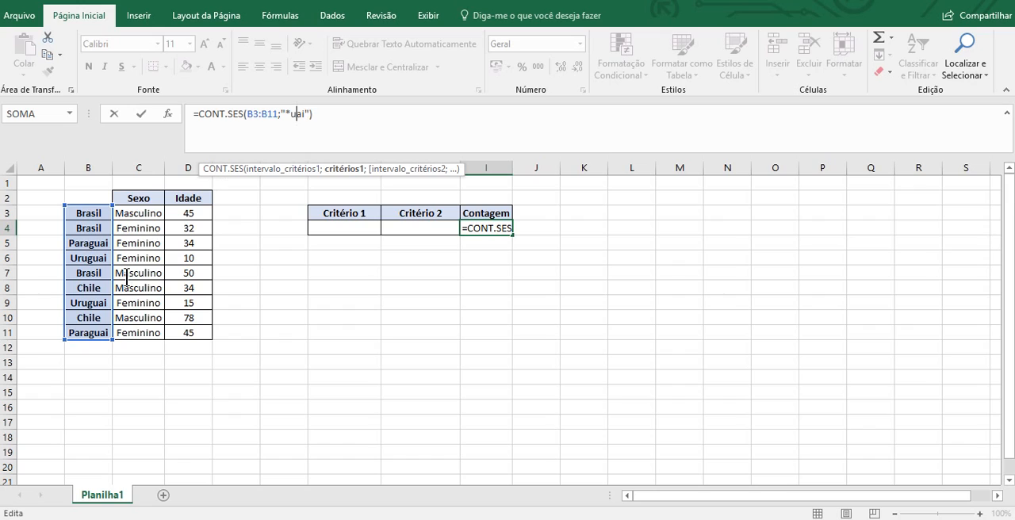
{"action": "left_click", "coordinate": [289, 115]}
{"action": "key", "text": "BackSpace"}
{"action": "left_click", "coordinate": [300, 115]}
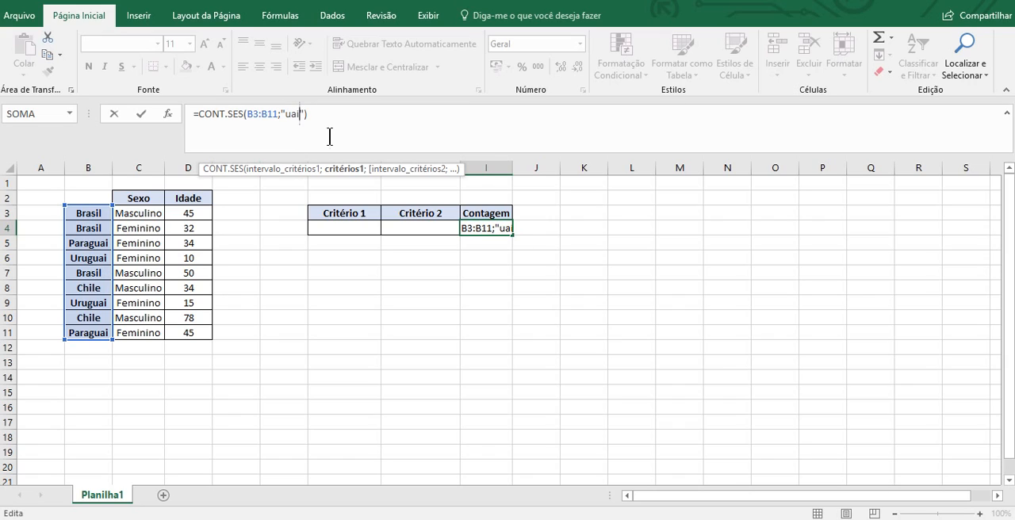
{"action": "type", "text": "*"}
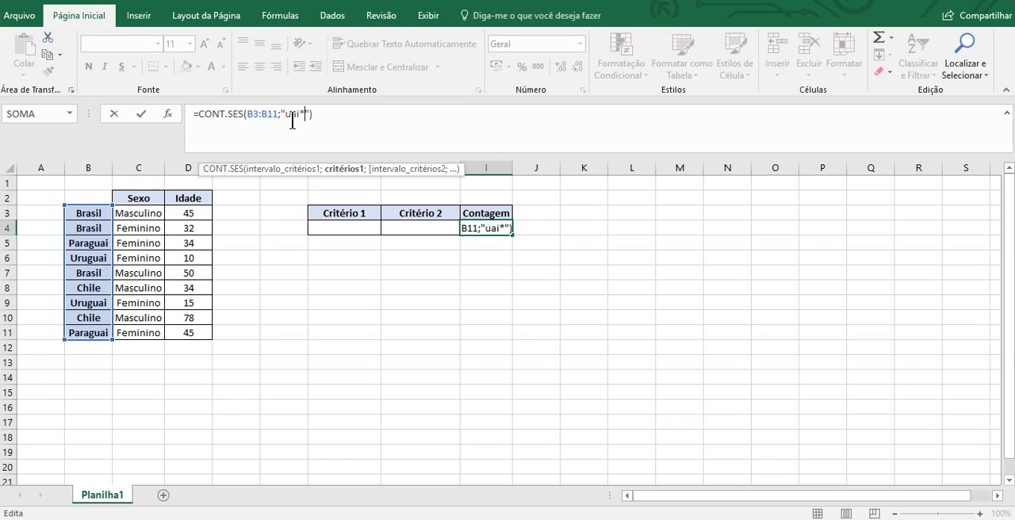
- Replace the criterion in the I4 formula with "??????" to count the countries with six-letter names
{"action": "key", "text": "BackSpace"}
{"action": "key", "text": "BackSpace"}
{"action": "key", "text": "BackSpace"}
{"action": "key", "text": "BackSpace"}
{"action": "type", "text": "??????"}
{"action": "key", "text": "Return"}
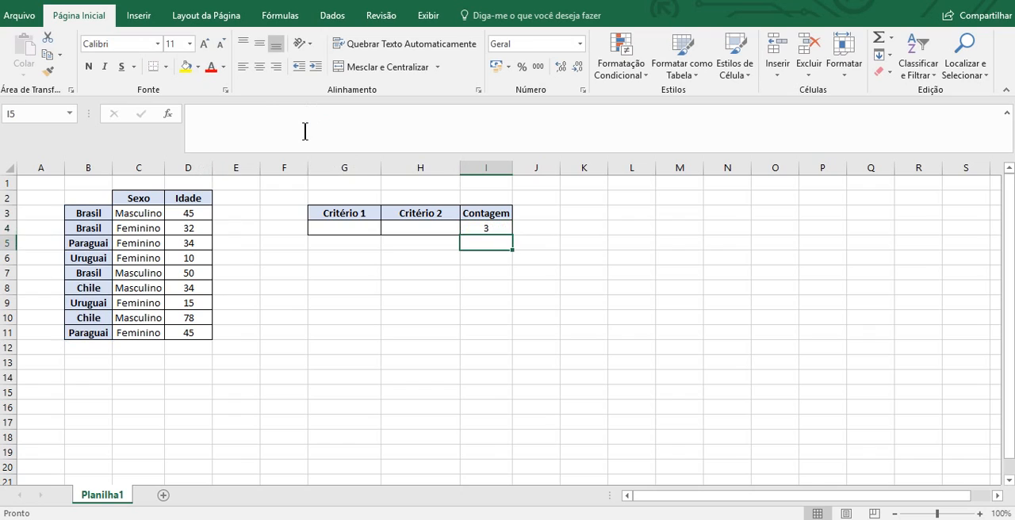
- Examine the question-mark criterion in the I4 formula against the country range B3:B11, leaving the formula unmodified
{"action": "key", "text": "Up"}
{"action": "left_click", "coordinate": [309, 129]}
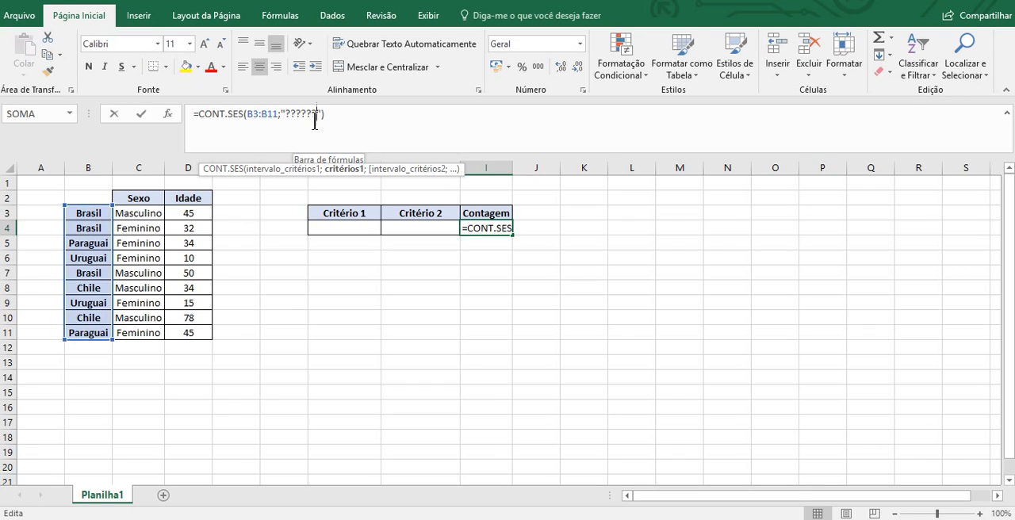
{"action": "left_click", "coordinate": [316, 115]}
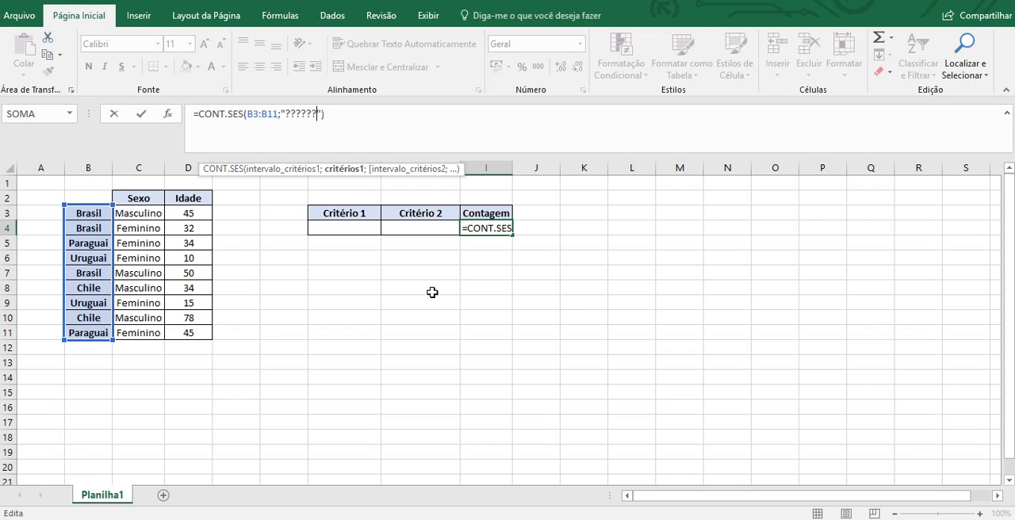
{"action": "key", "text": "Return"}
{"action": "key", "text": "Up"}
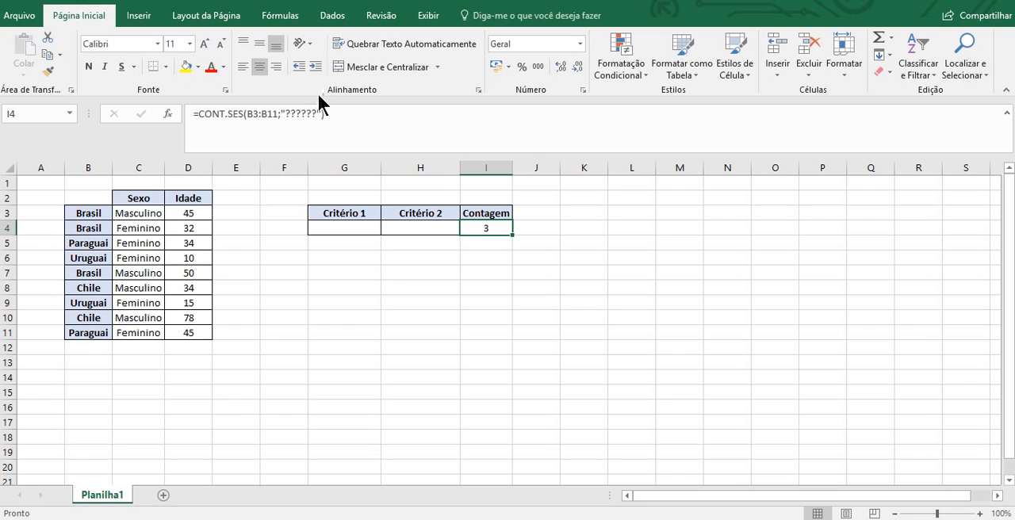